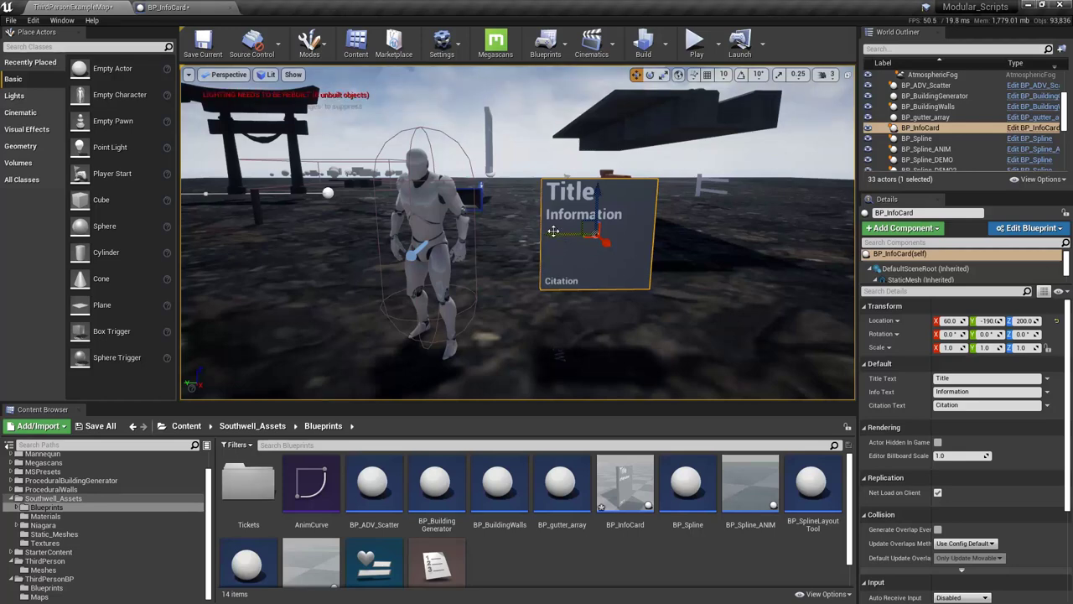
Shift the info card to about -197 on Y and set its Title Text to "Hey cool thing to look at"
mouse_move(556, 232)
mouse_down()
mouse_move(578, 233)
mouse_move(562, 235)
mouse_up()
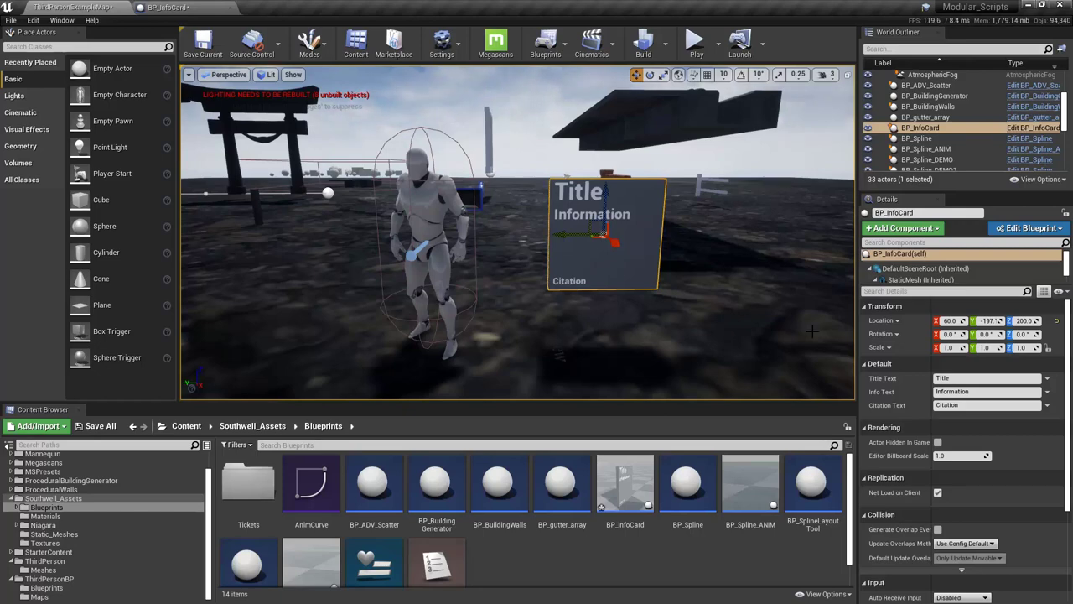
click(963, 379)
double_click(943, 378)
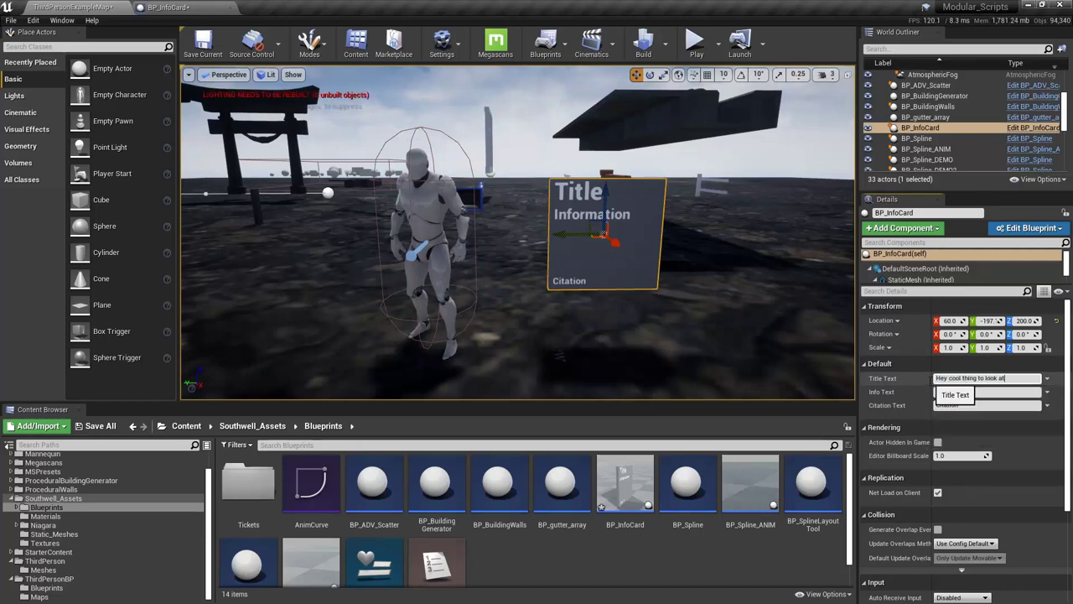
text(Hey cool thing to look at)
key(Return)
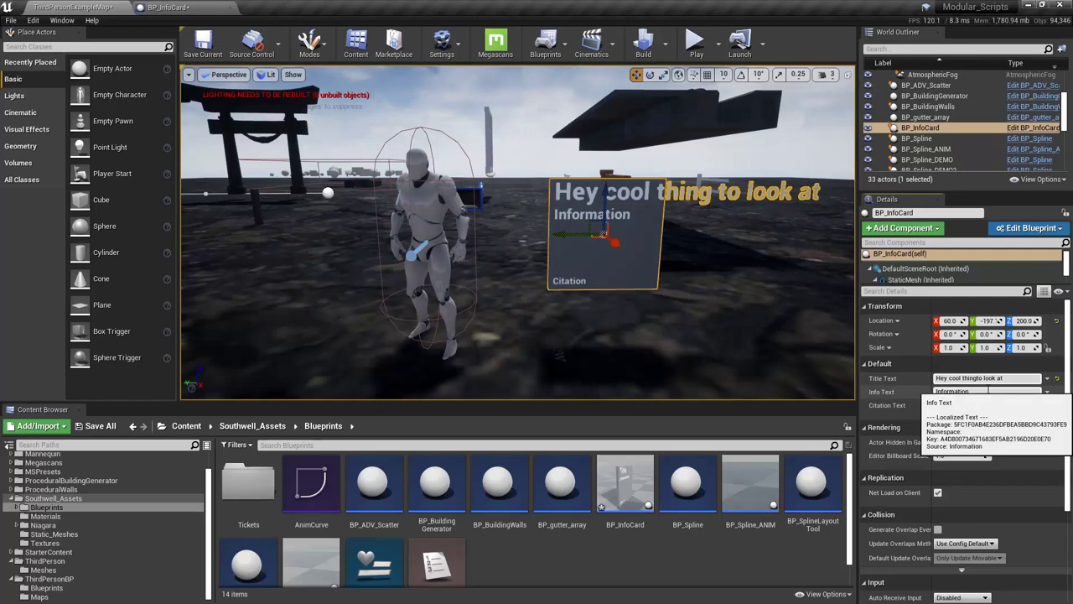
Break the info card's Title Text onto a second line before "to look at"
click(987, 378)
key(shift+Return)
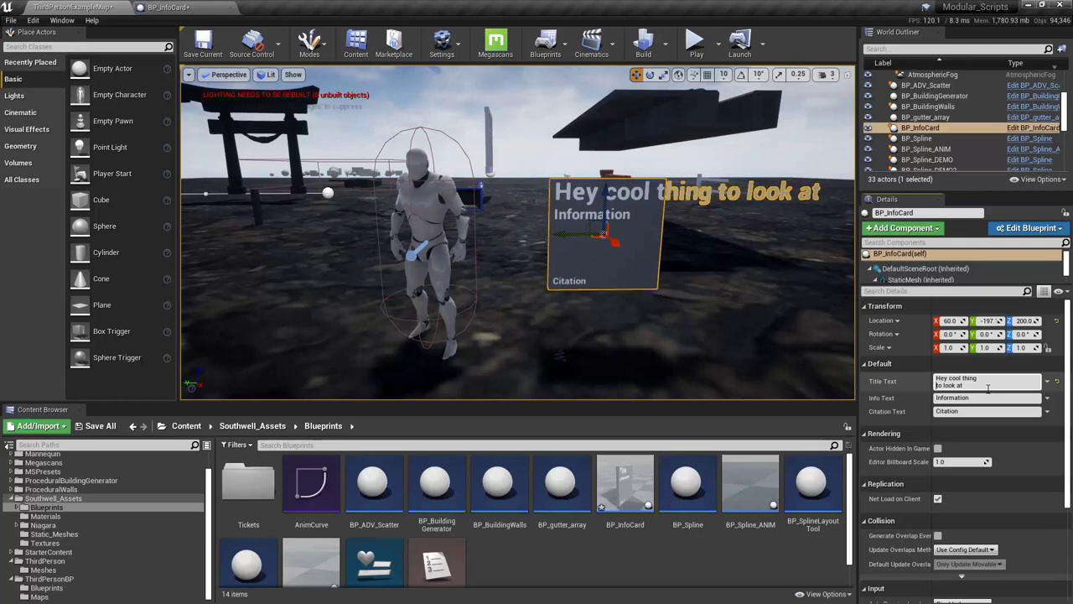
click(641, 265)
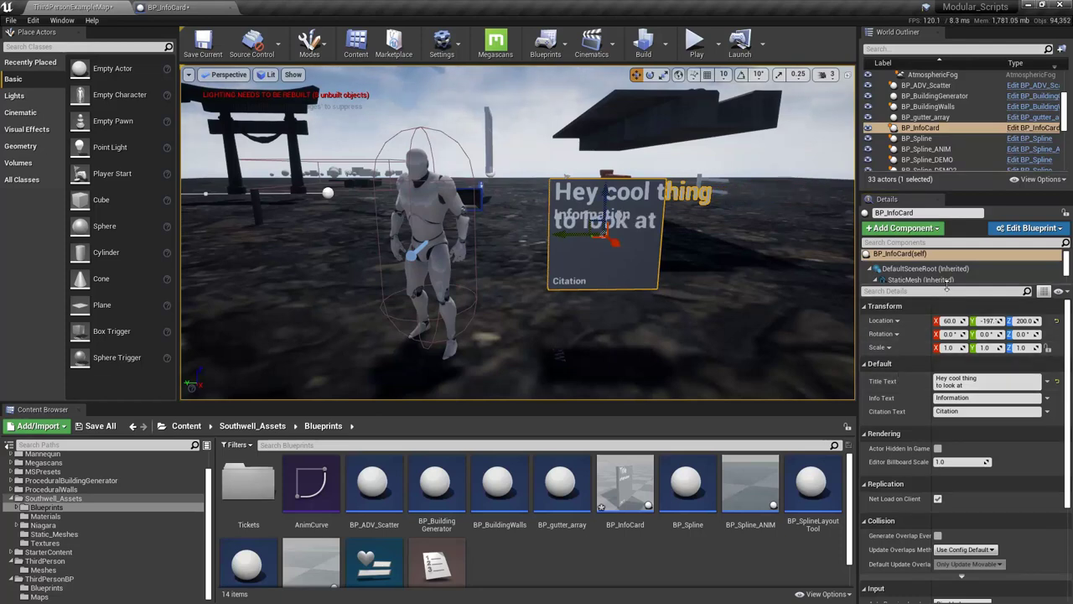
Lower the Information text component below the two-line title and set its text to "Good things to know"
drag(949, 285, 946, 339)
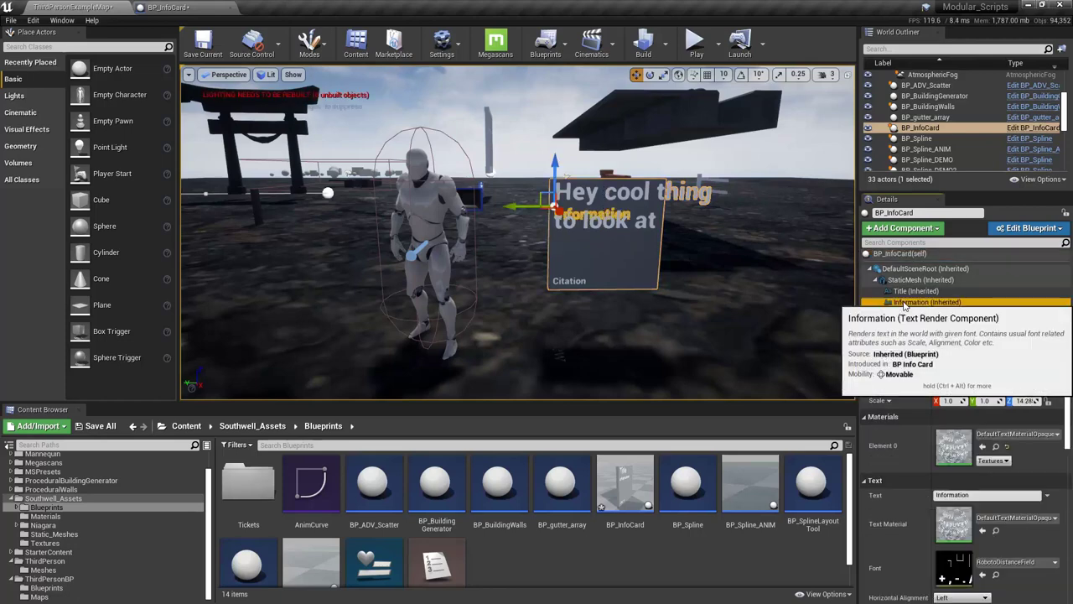
click(913, 302)
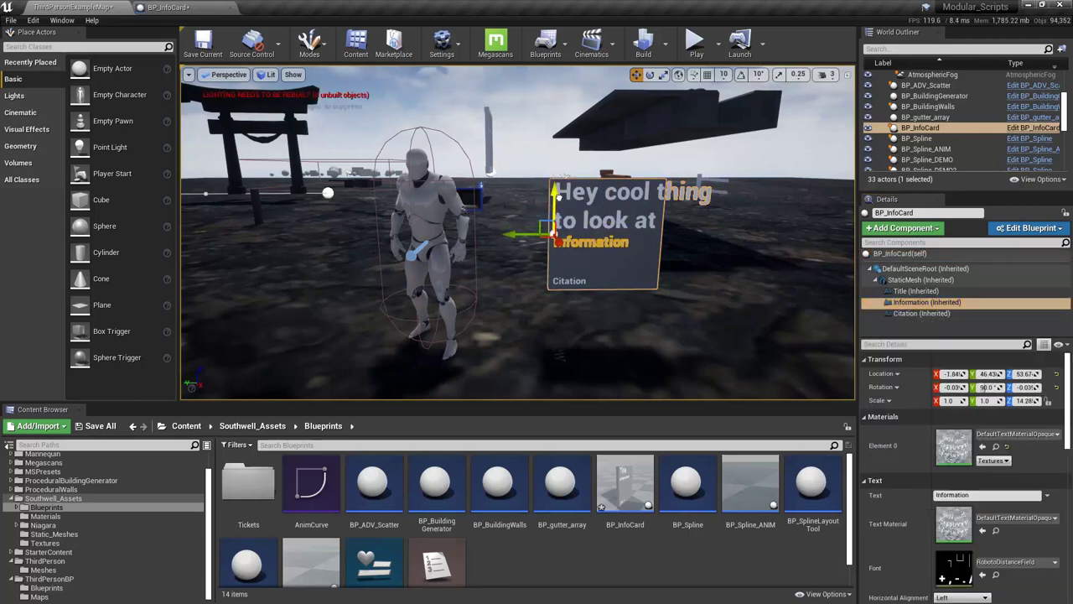
click(936, 495)
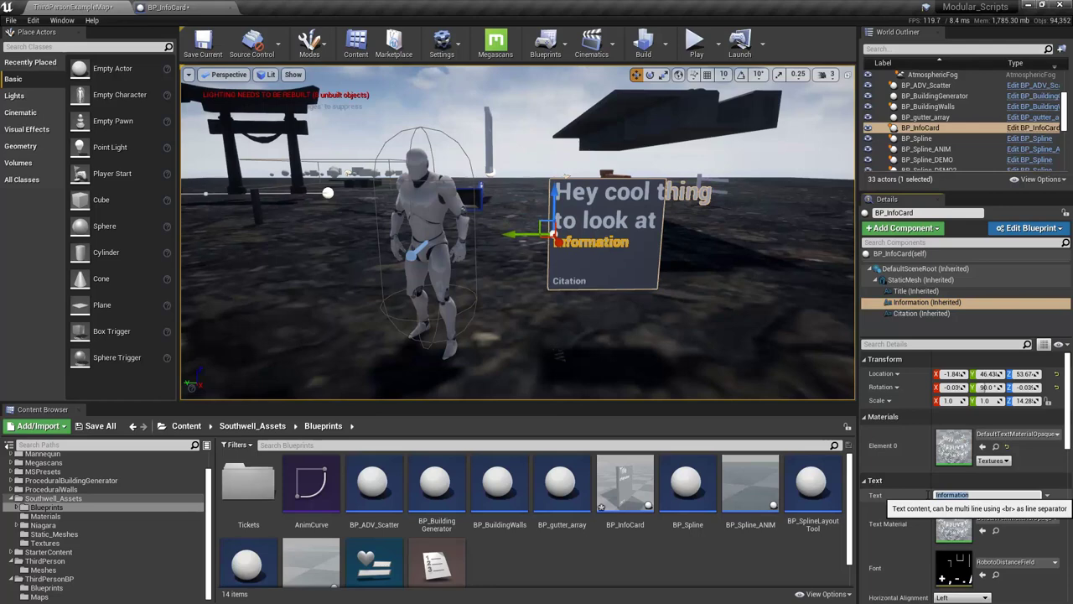
text(N)
text(Good)
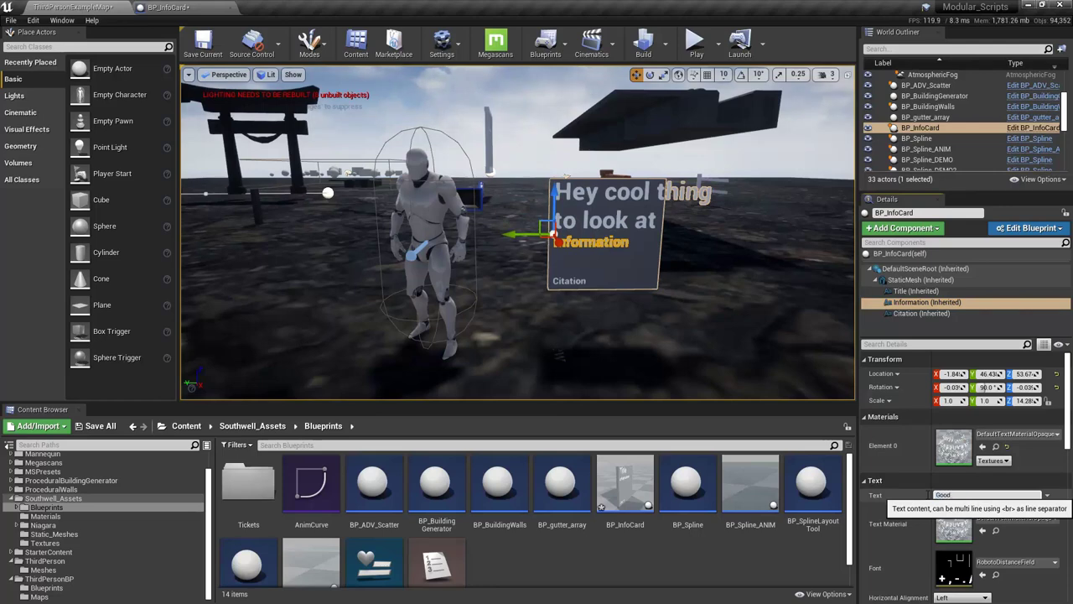
text( things to know)
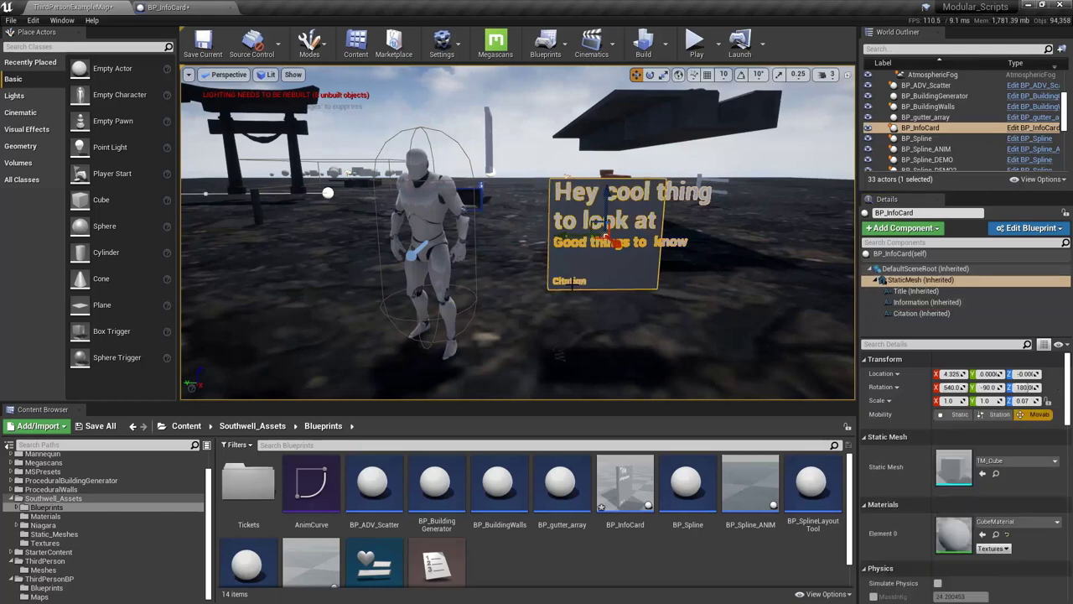
Select the whole info card actor again and add a line break after "Citation" in its Citation Text
click(916, 279)
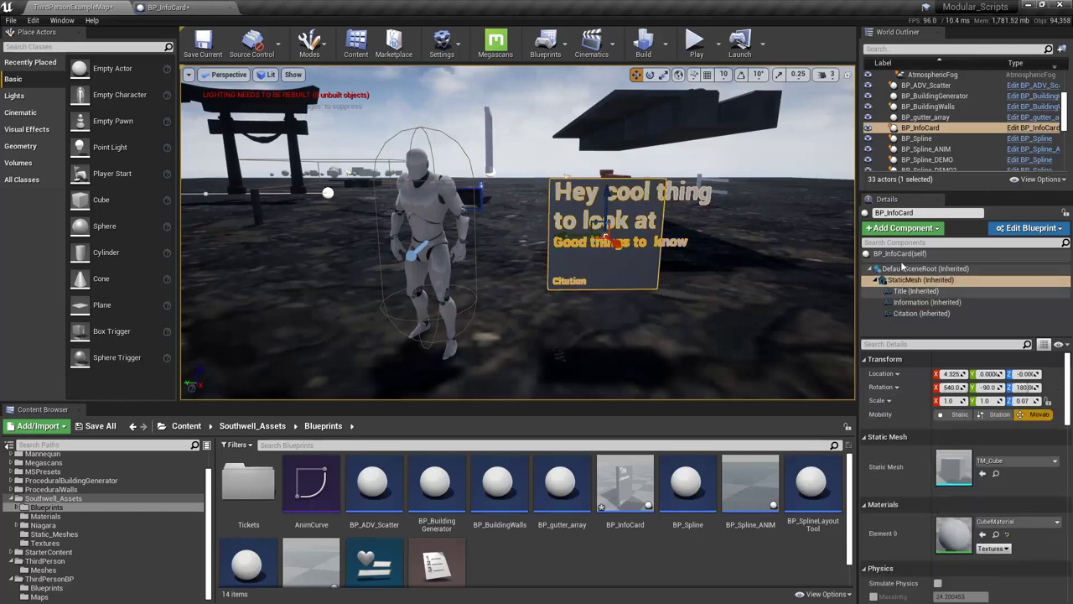
click(908, 313)
scroll(947, 445, down, 2)
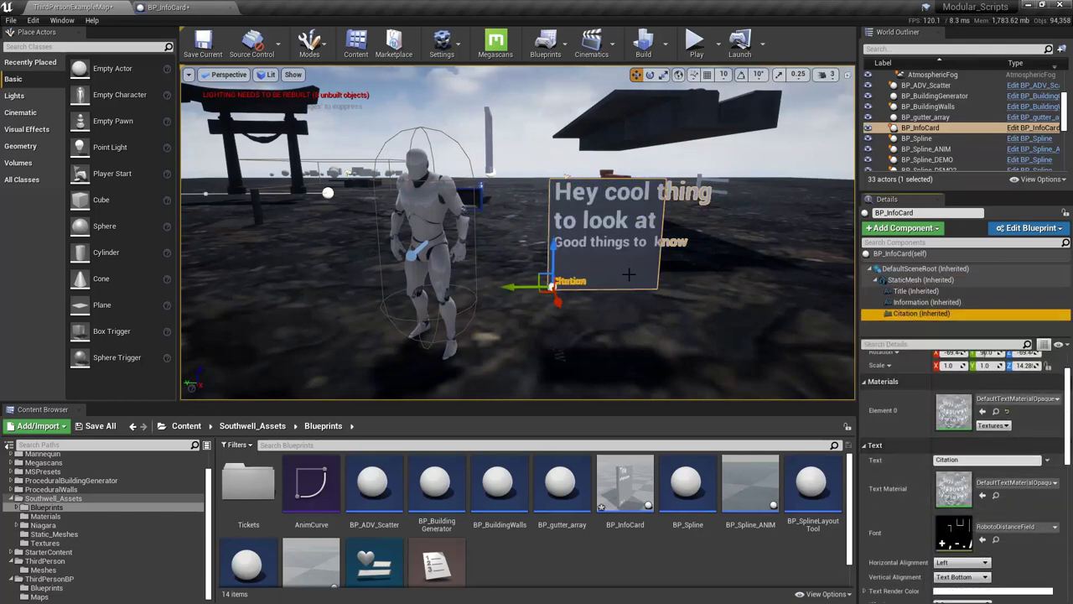
scroll(946, 455, up, 2)
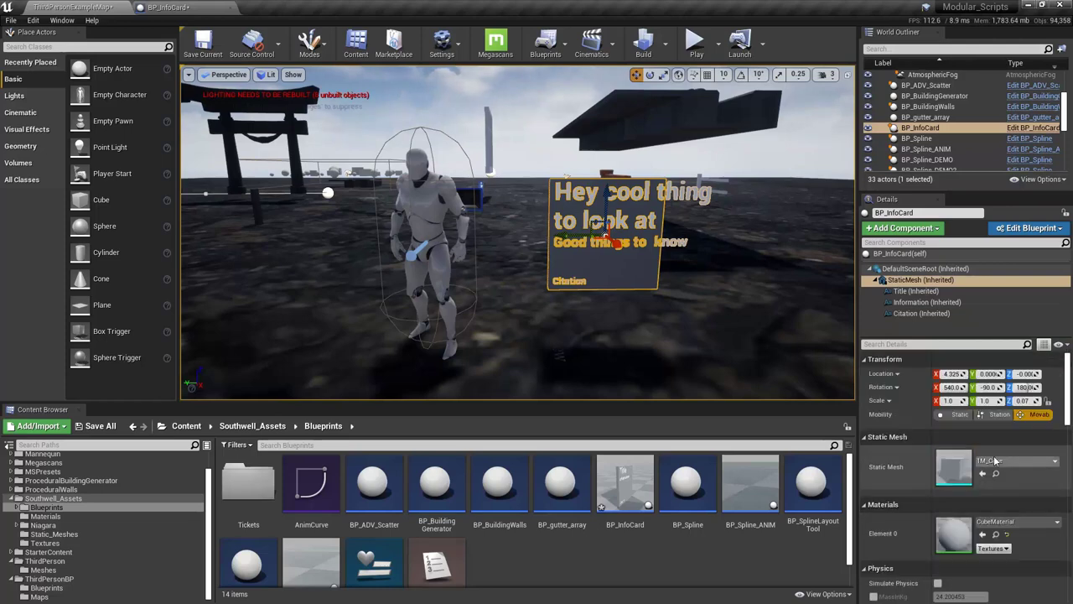
click(899, 253)
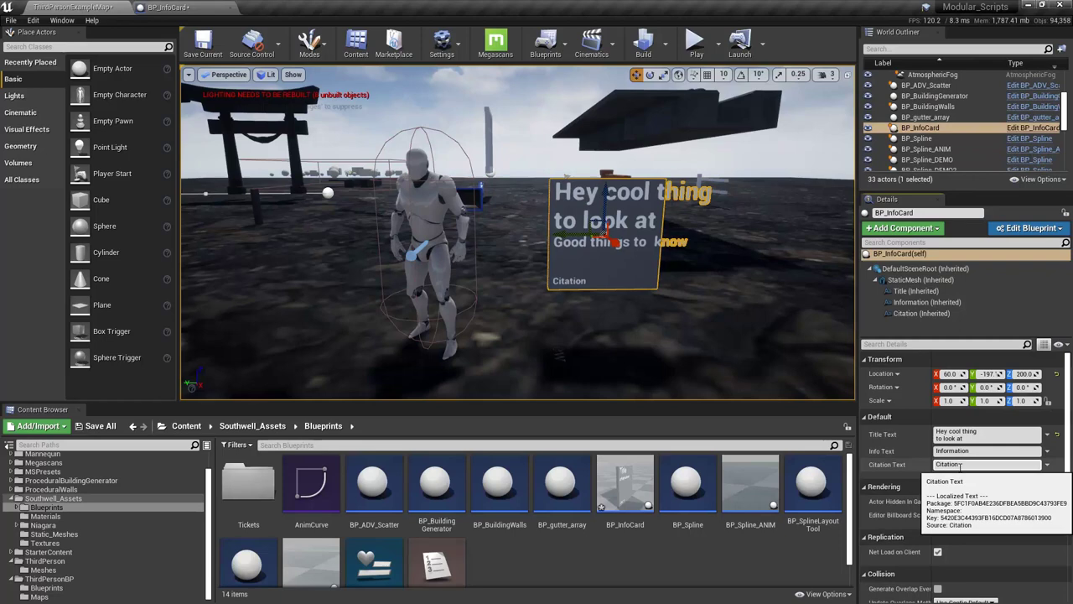
key(shift+Return)
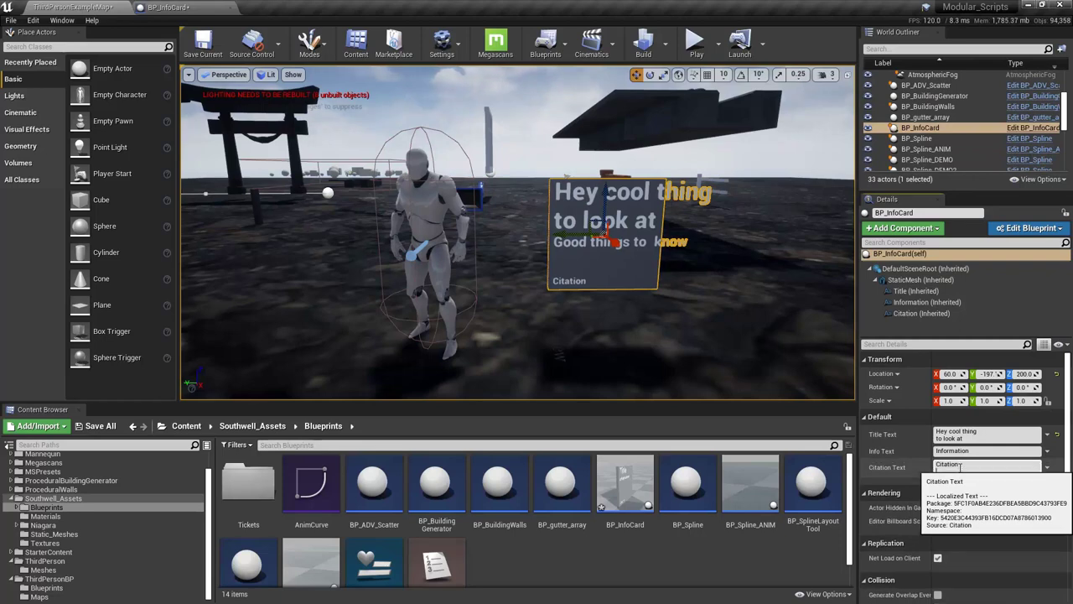
key(Return)
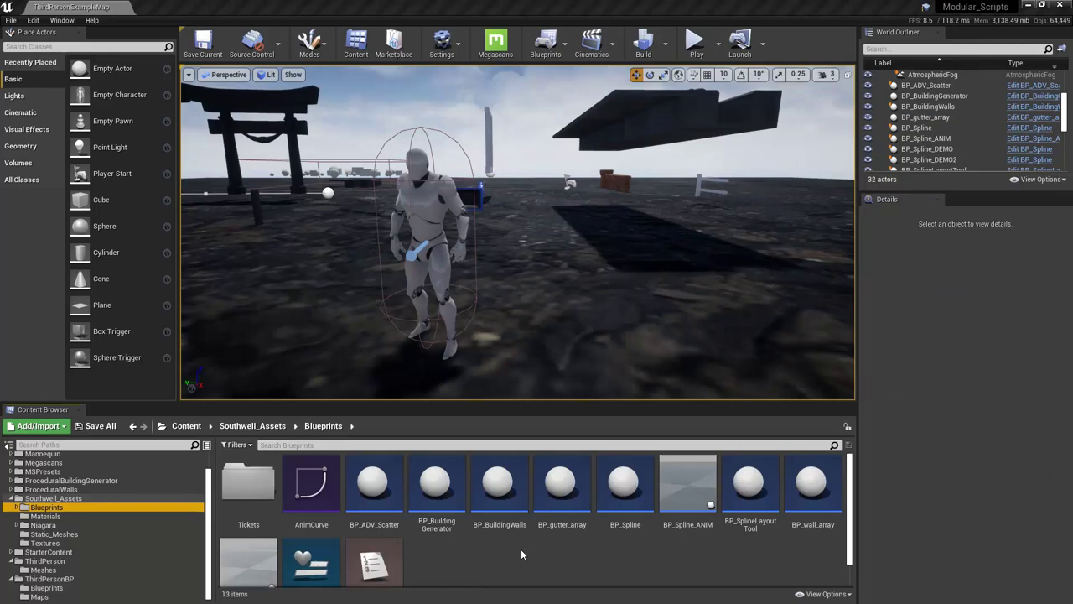
Create an Actor Blueprint class named BP_Placcard in the Blueprints folder and open its editor docked beside the level
click(40, 426)
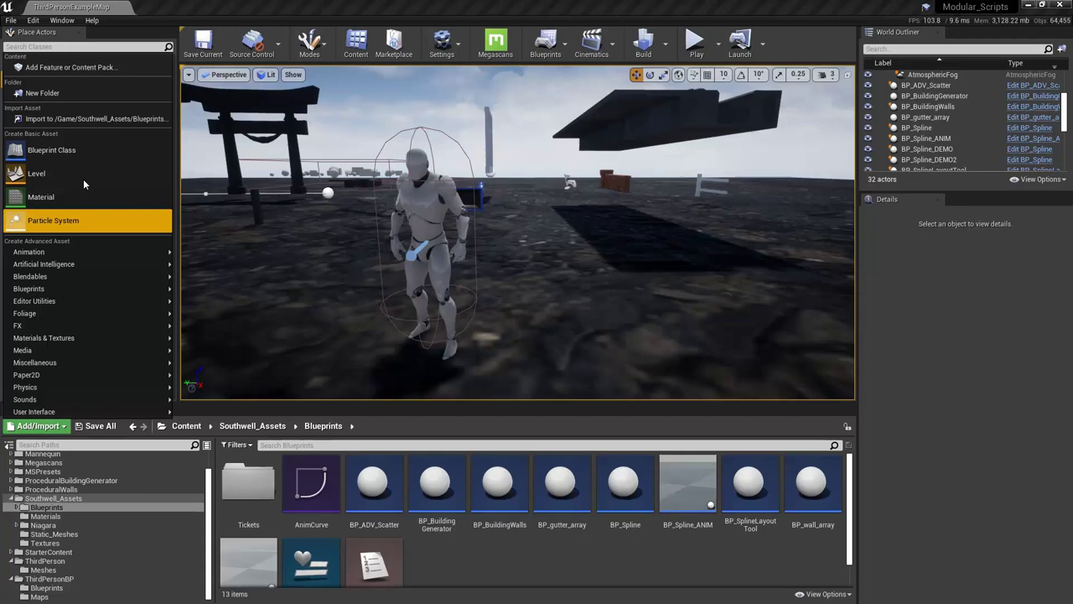
click(83, 156)
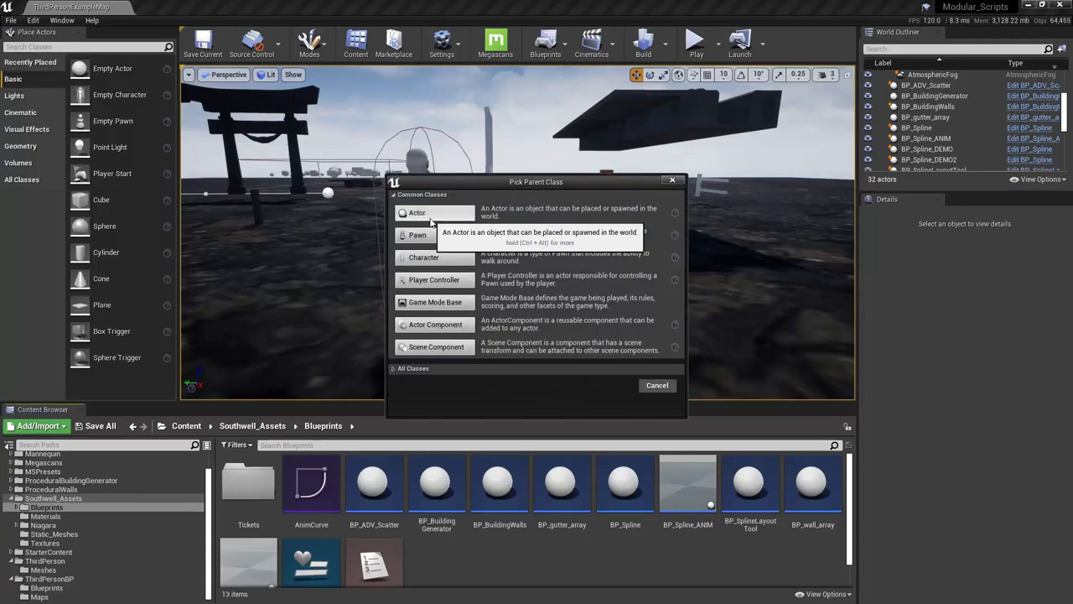
click(431, 217)
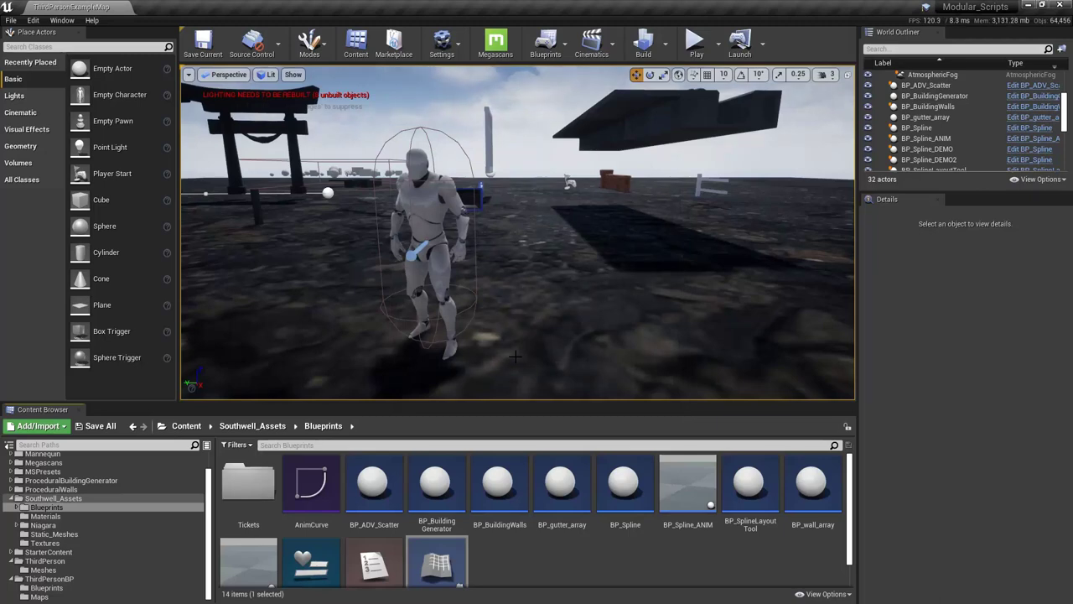
key(Return)
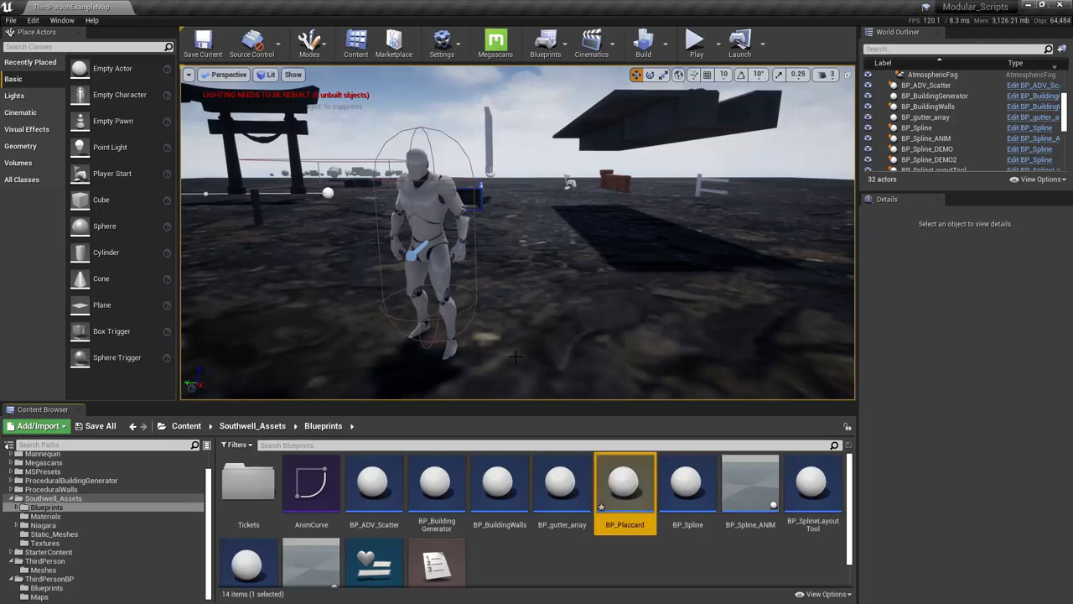
double_click(624, 484)
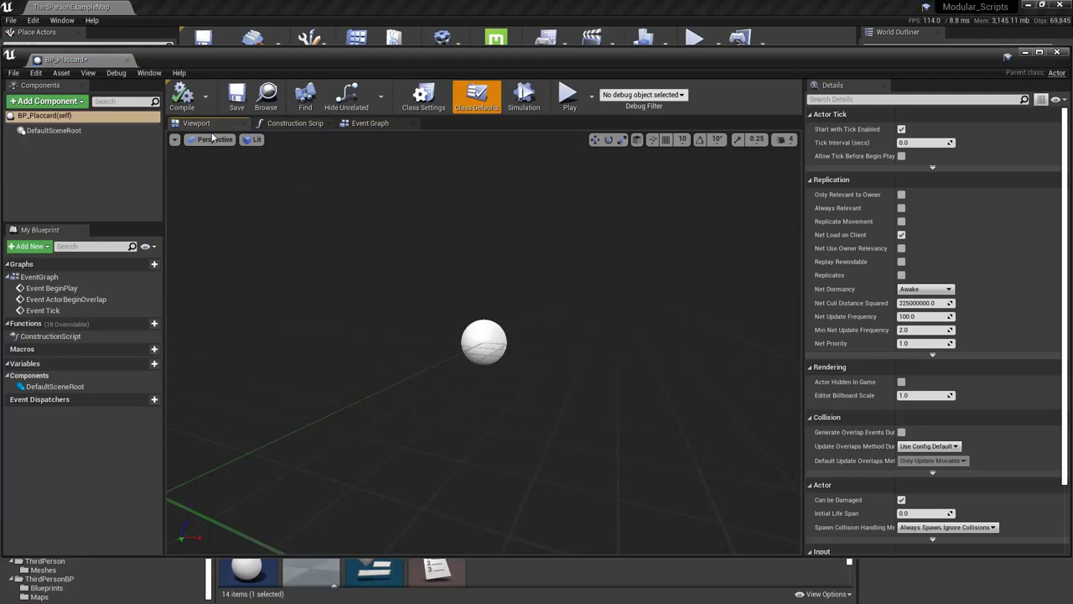
drag(93, 66, 185, 6)
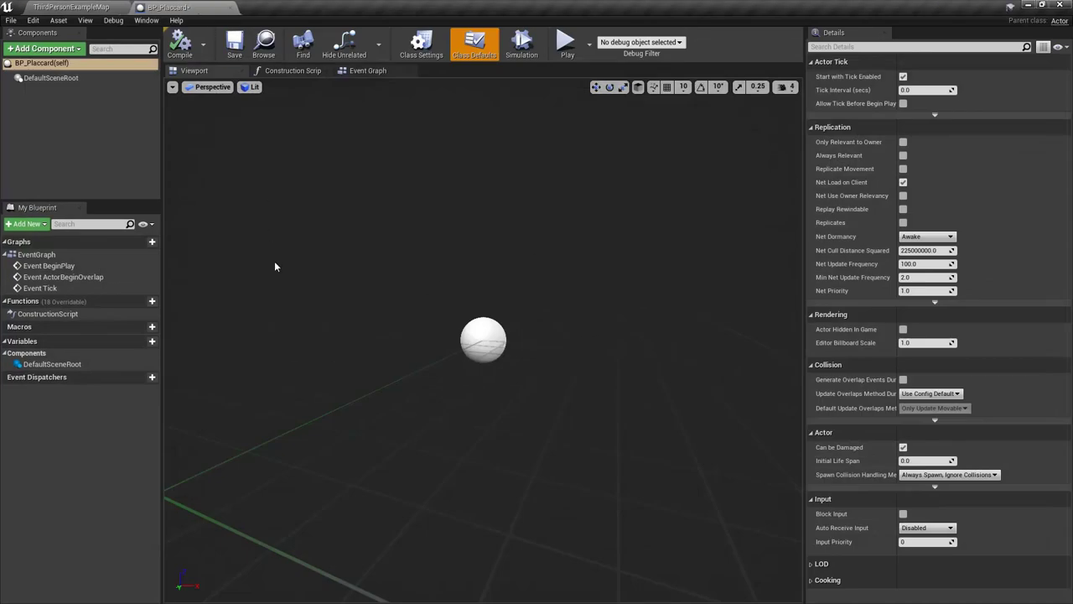
Add a Static Mesh component under the Blueprint's DefaultSceneRoot
click(69, 50)
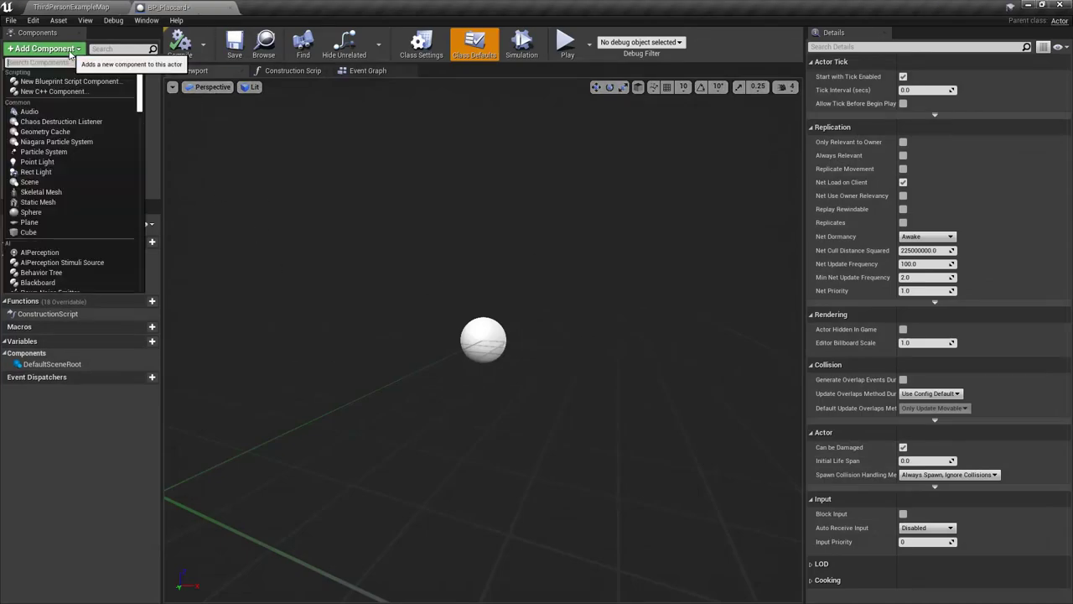
text(staci)
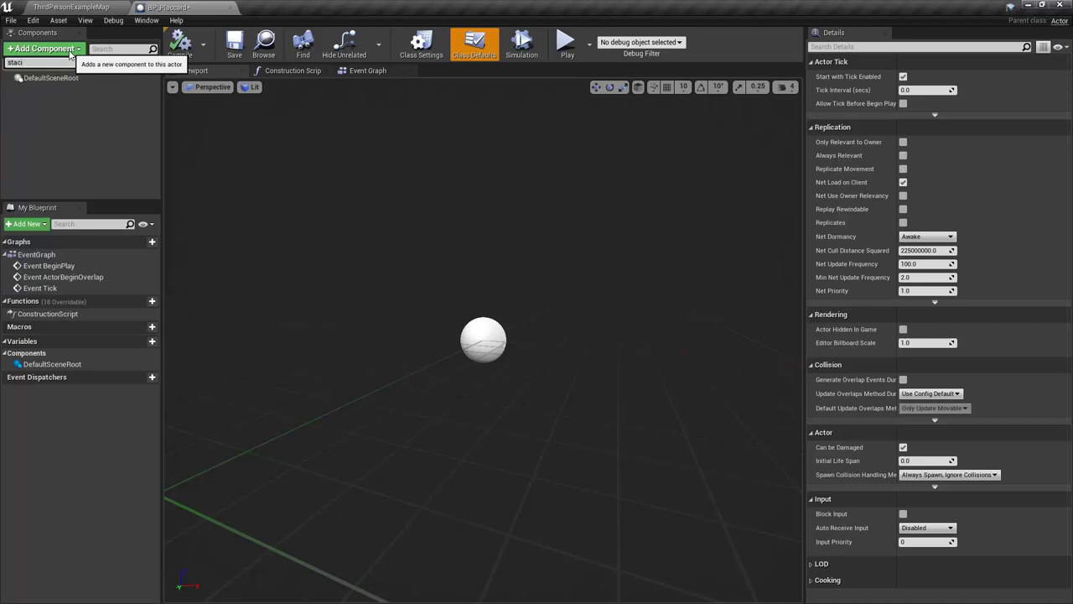
key(Down)
key(Down)
key(Down)
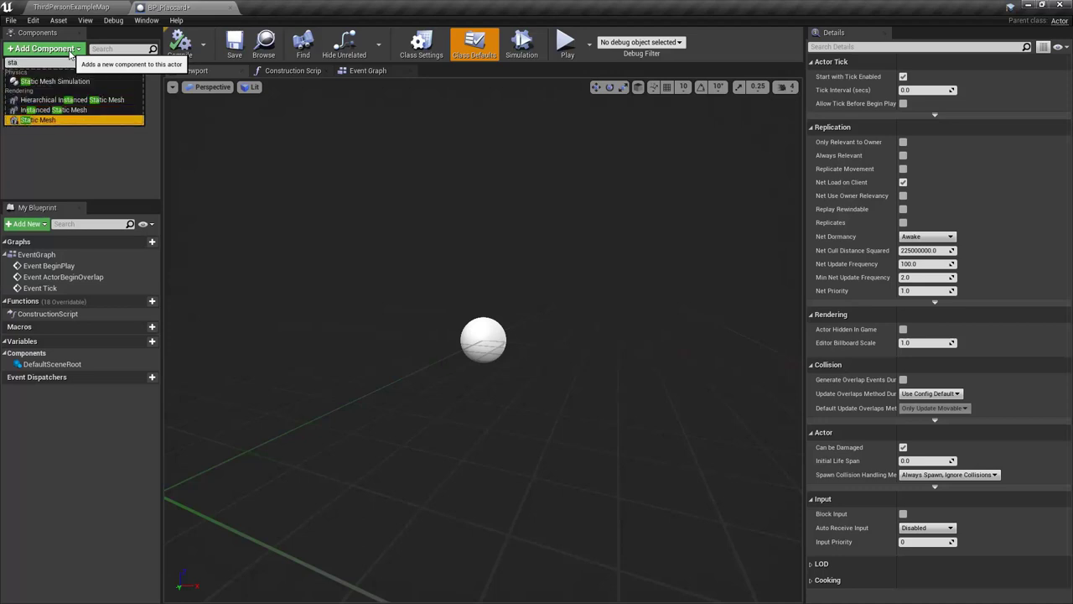
click(80, 123)
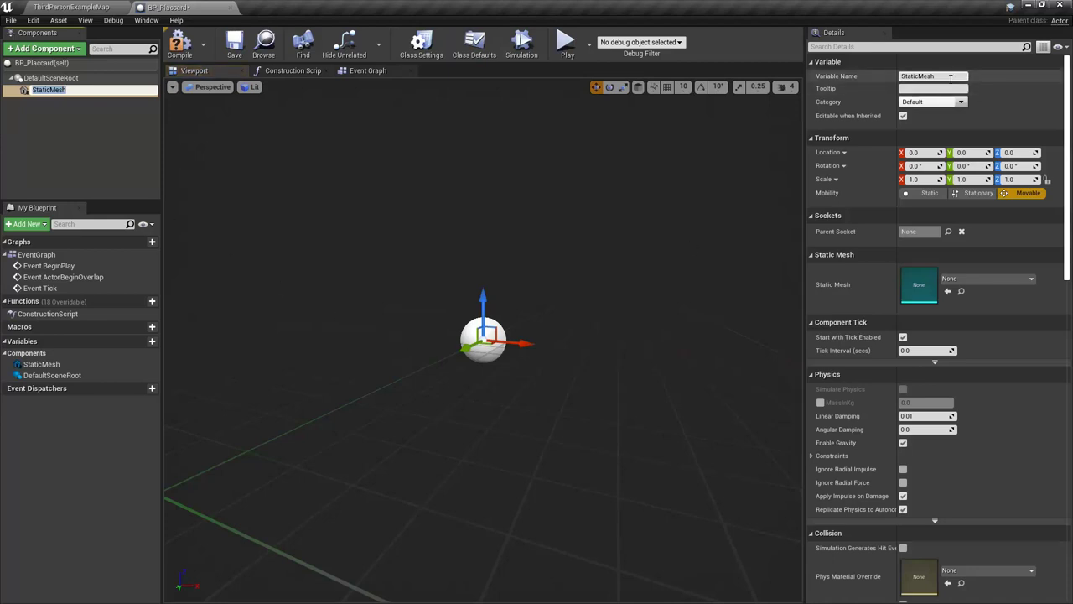
Assign the 1M_Cube mesh to the new Static Mesh component
click(962, 281)
text(cube)
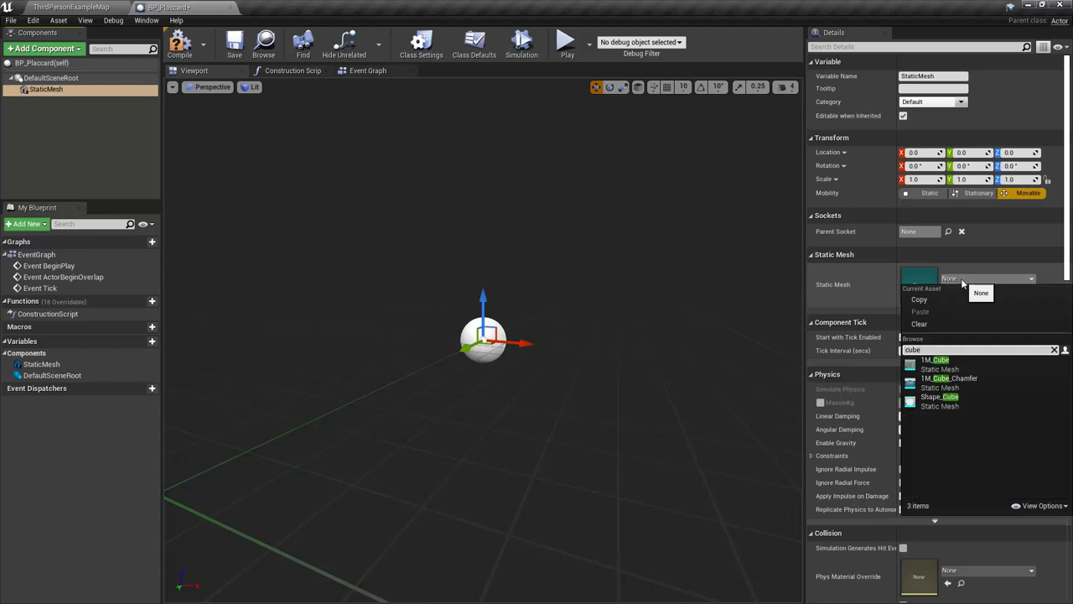
click(940, 362)
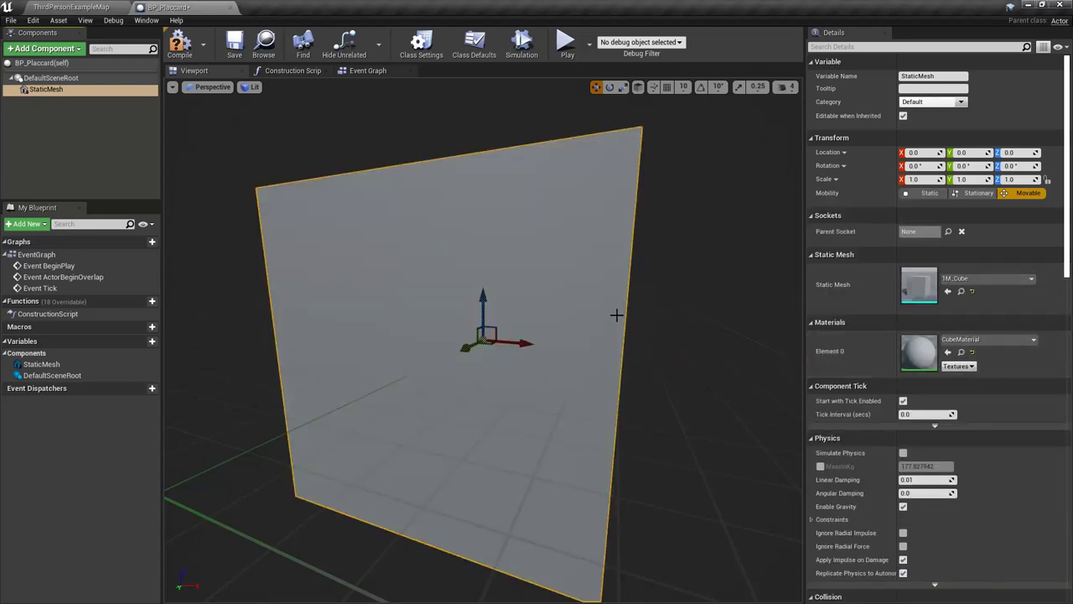
scroll(705, 341, down, 5)
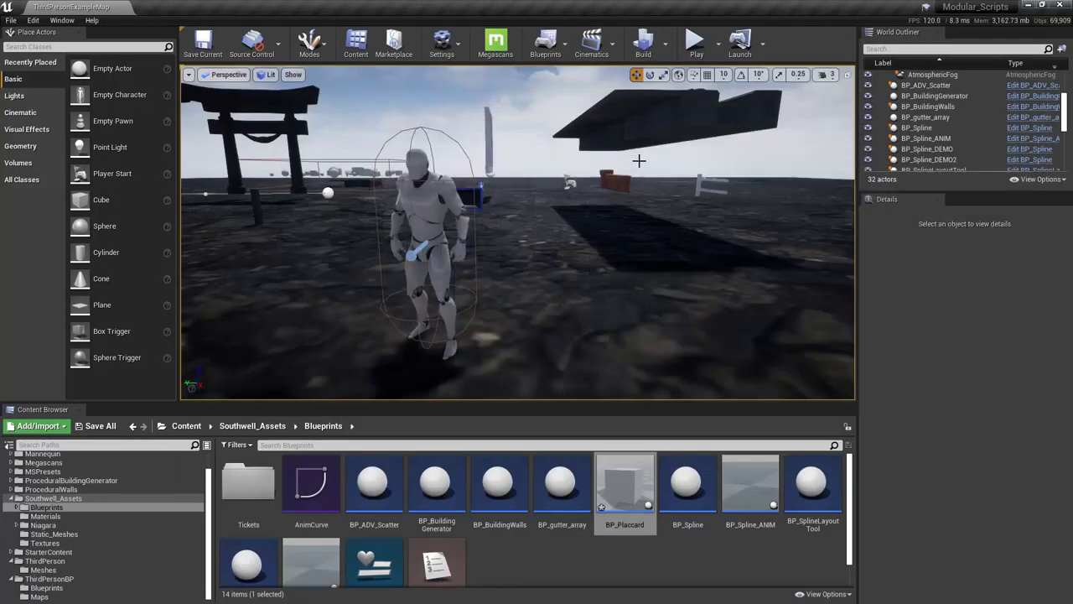
Place BP_Placcard in the level beside the mannequin and float its Blueprint editor window over the level view
drag(644, 485, 553, 319)
right_drag(429, 322, 496, 327)
drag(384, 295, 368, 184)
right_drag(368, 184, 314, 195)
drag(755, 166, 690, 98)
right_drag(760, 233, 765, 237)
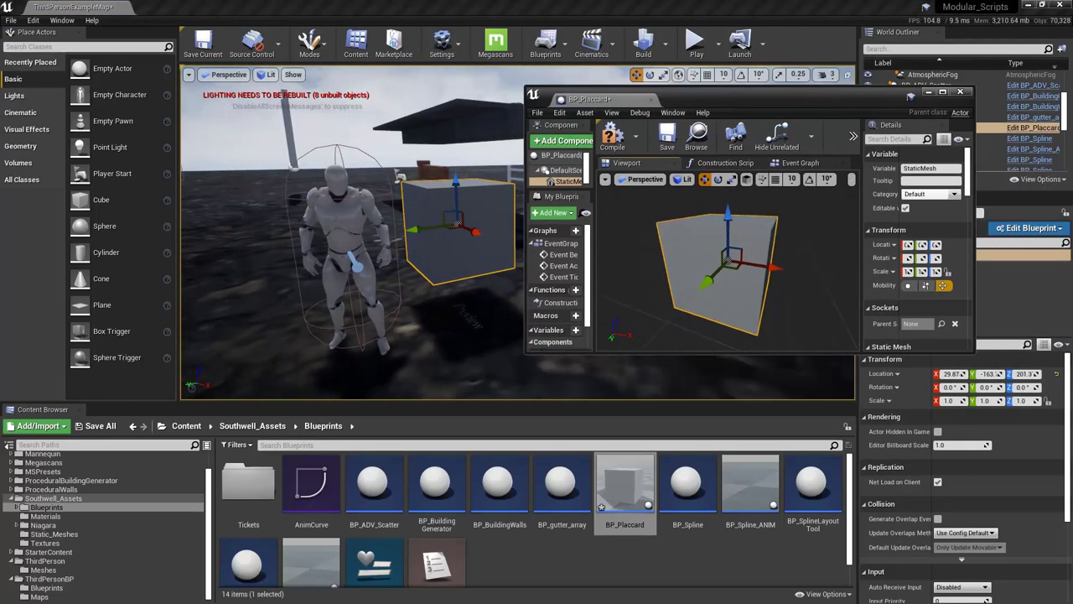
Scale the cube down along X to about 0.07 to form a thin panel
key(r)
drag(781, 265, 724, 268)
right_drag(501, 279, 492, 282)
Move the thin panel forward along X to about 8.5, clear of the scene root
alt+drag(689, 310, 712, 289)
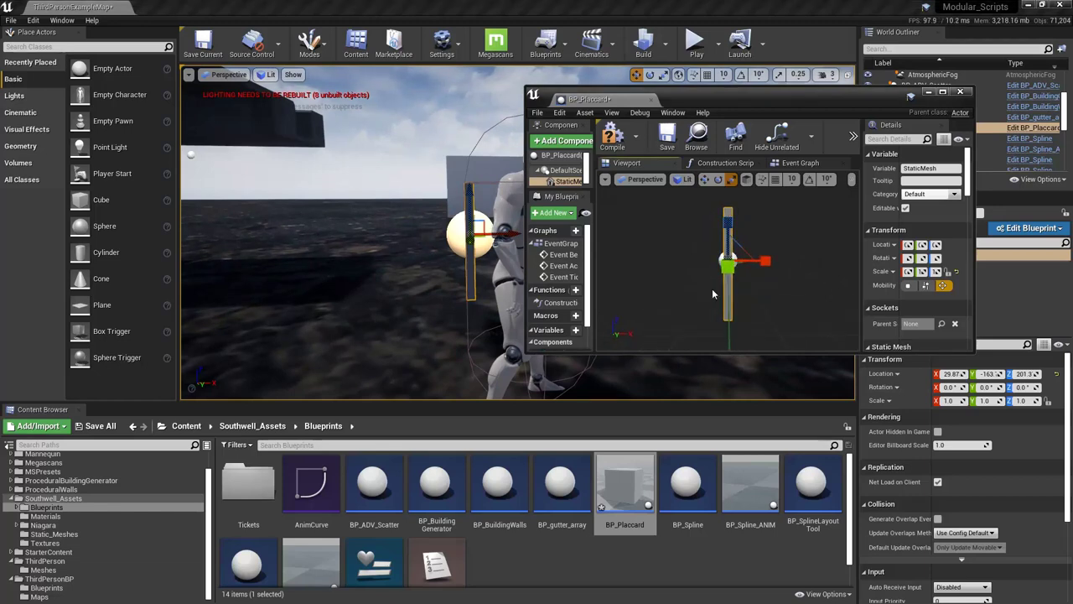
key(w)
drag(766, 261, 775, 261)
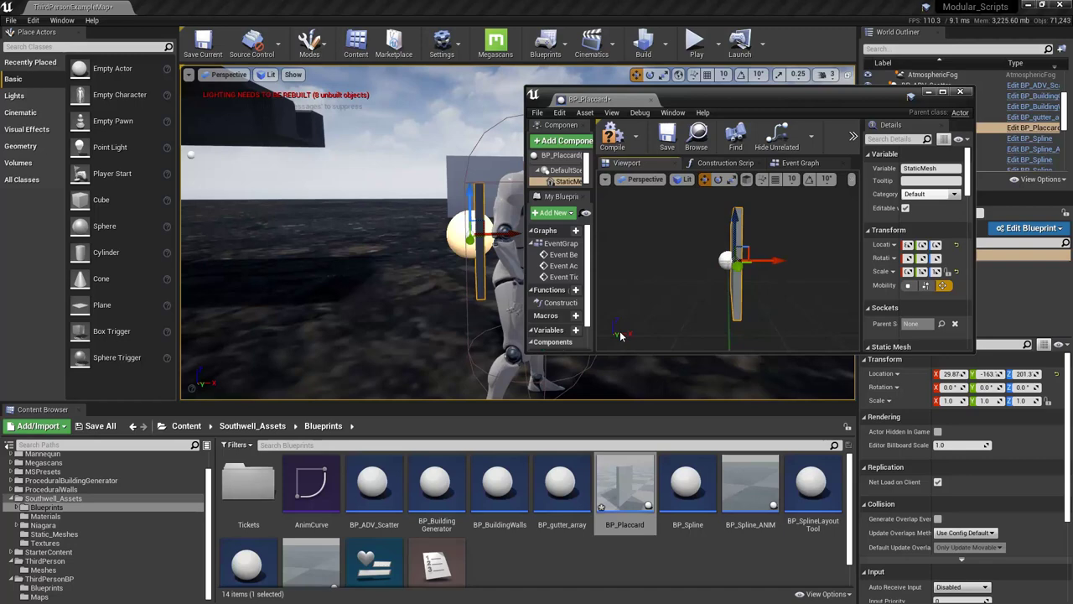
alt+drag(669, 326, 632, 322)
Dock the BP_Placcard editor beside the level again and redirect the preview light onto the panel's front face
double_click(618, 101)
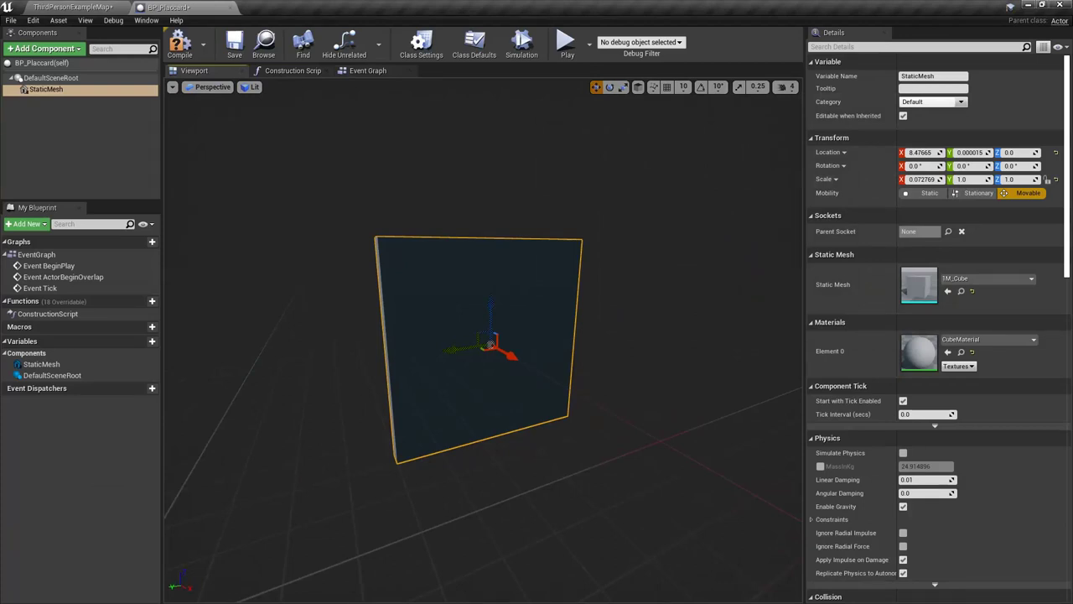
alt+drag(537, 335, 587, 337)
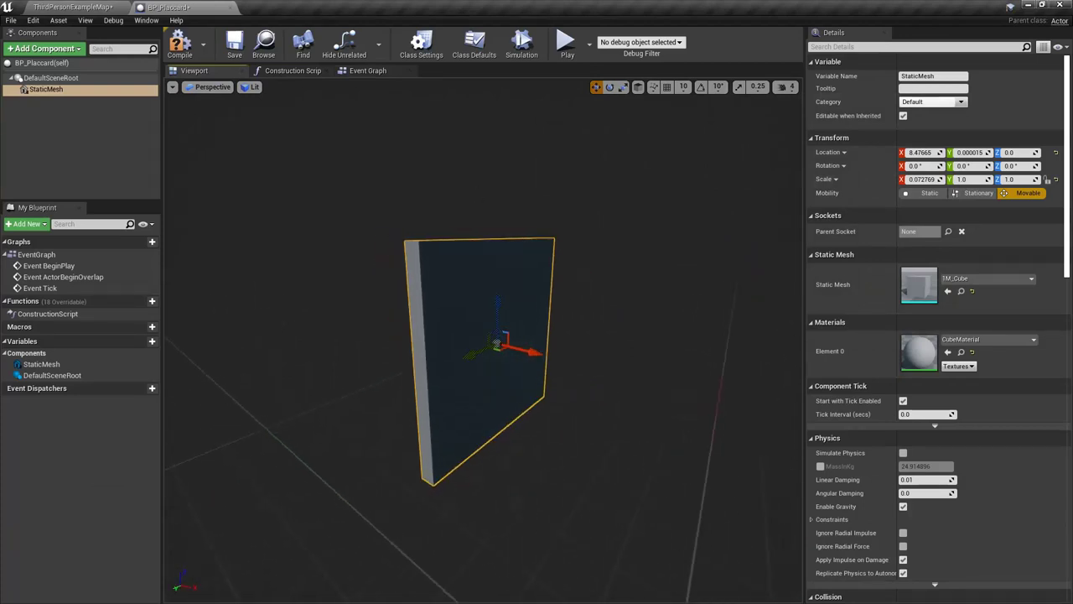
alt+drag(479, 188, 471, 188)
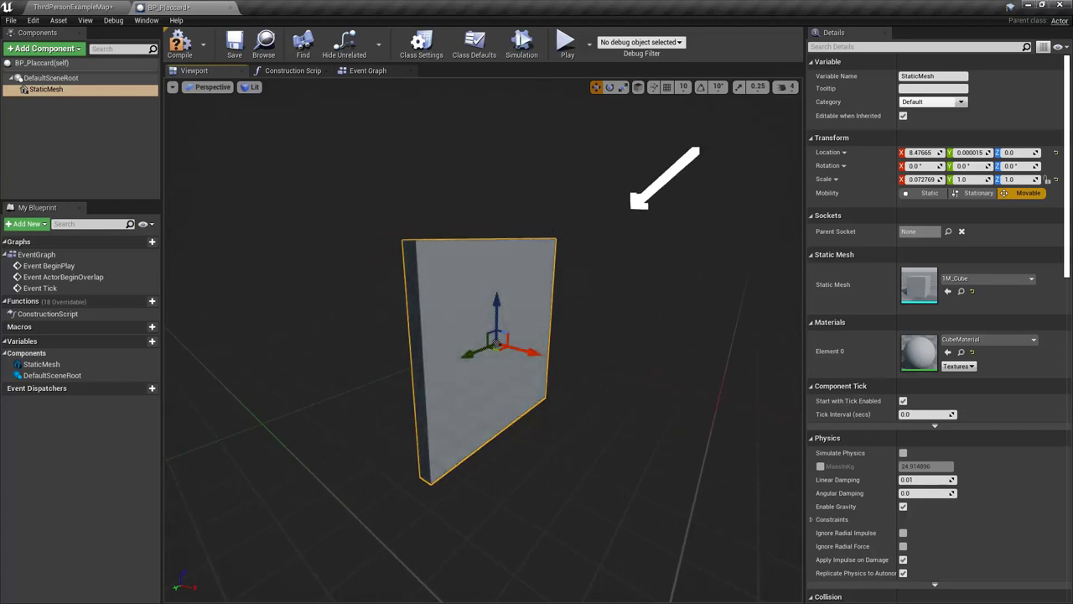
Add a Text Render component under the StaticMesh panel and name it Title
click(136, 123)
click(62, 90)
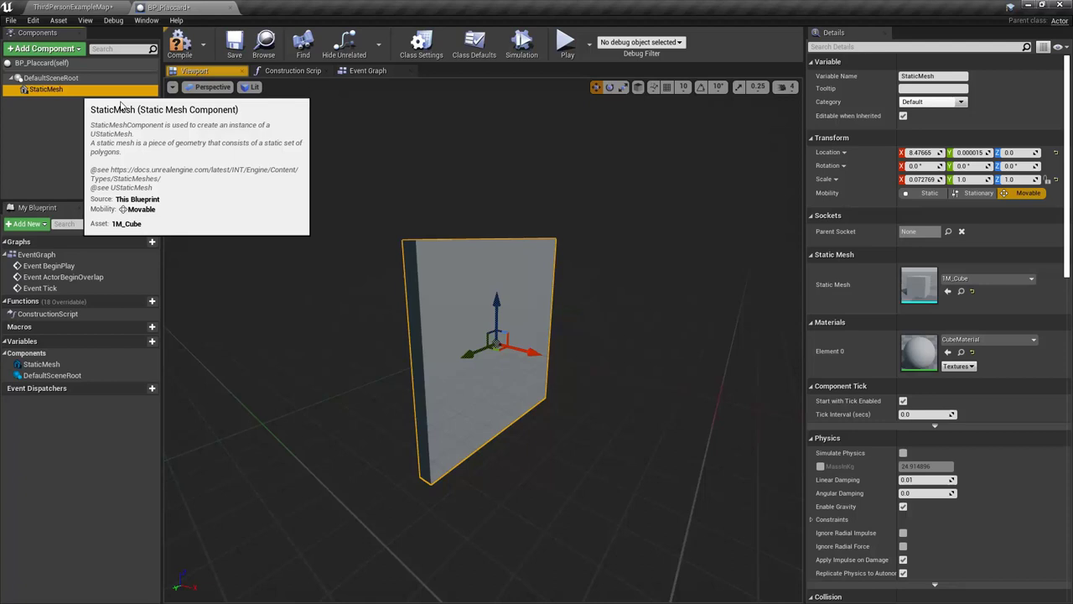
click(46, 49)
text(tex)
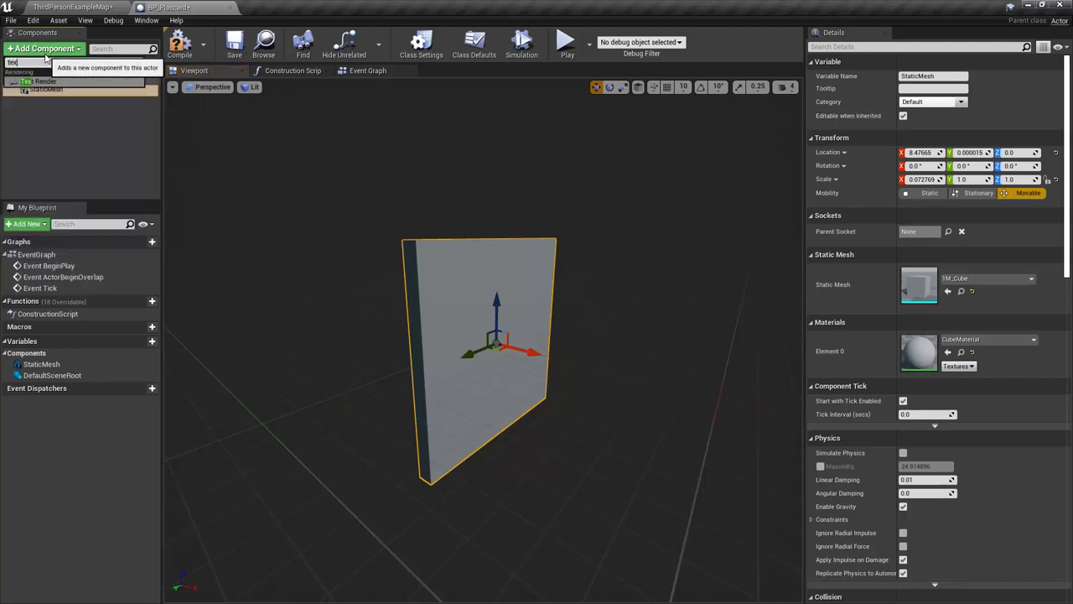
key(Return)
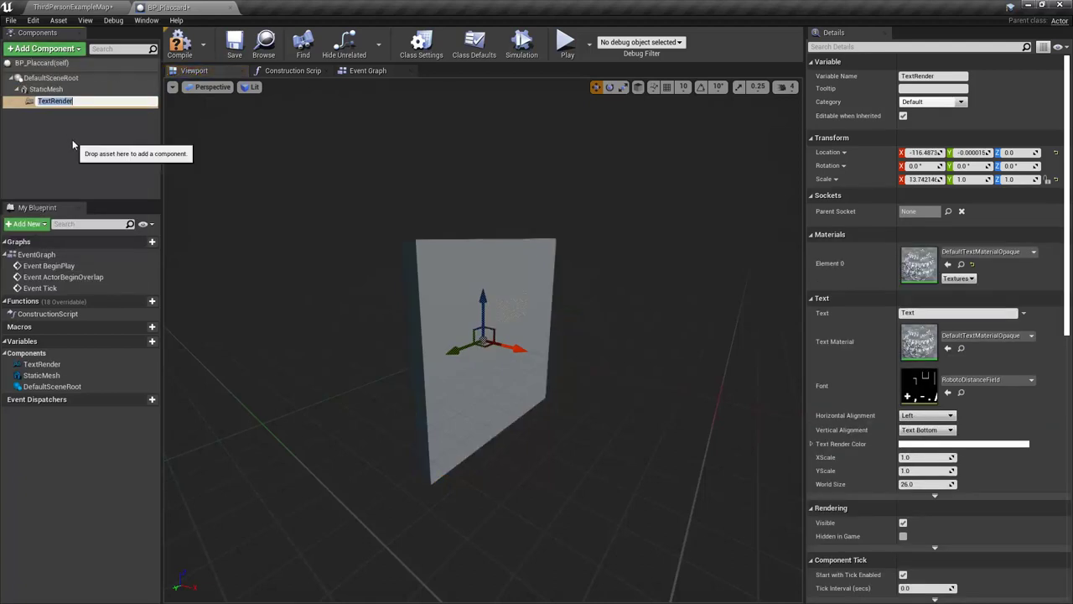
text(Title)
key(Return)
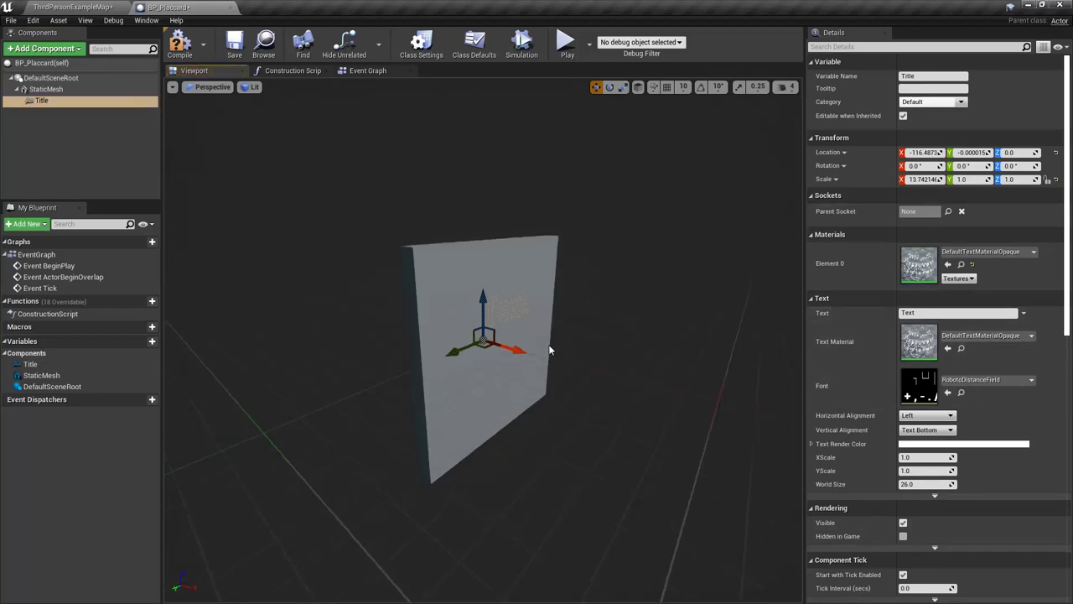
Move the Title text in front of the panel to about X 73.3, Y 46.5, Z 46.3, at the face's upper-left corner
drag(512, 346, 538, 367)
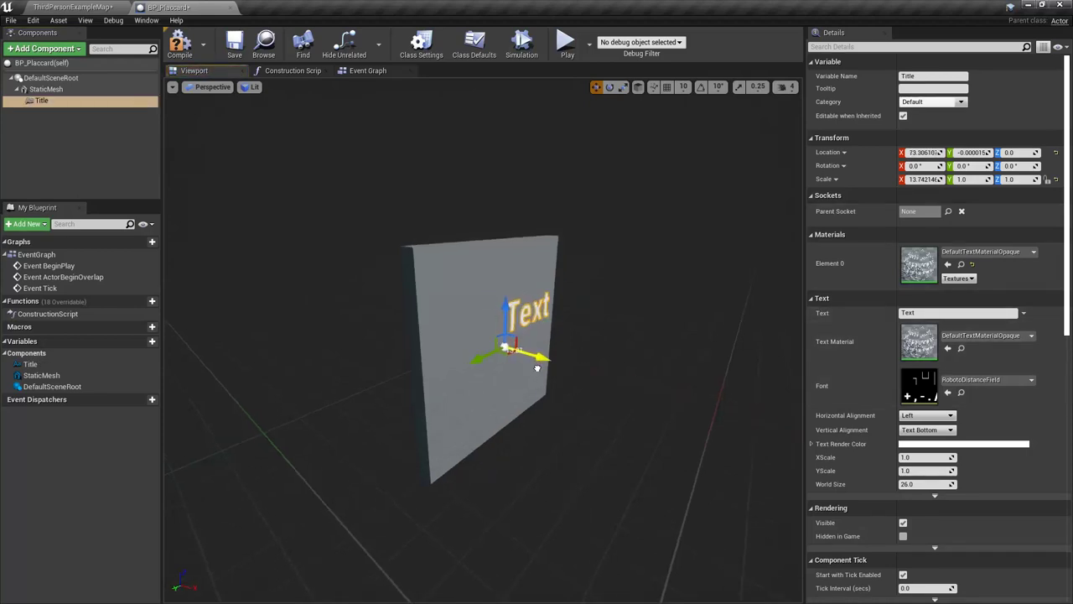
right_drag(538, 367, 489, 365)
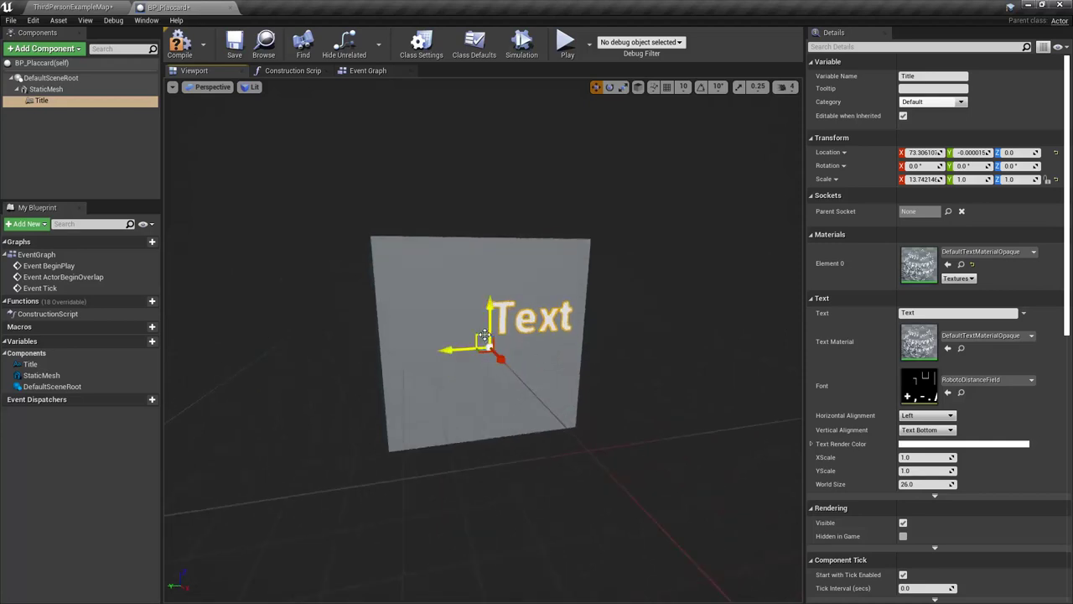
drag(479, 339, 372, 233)
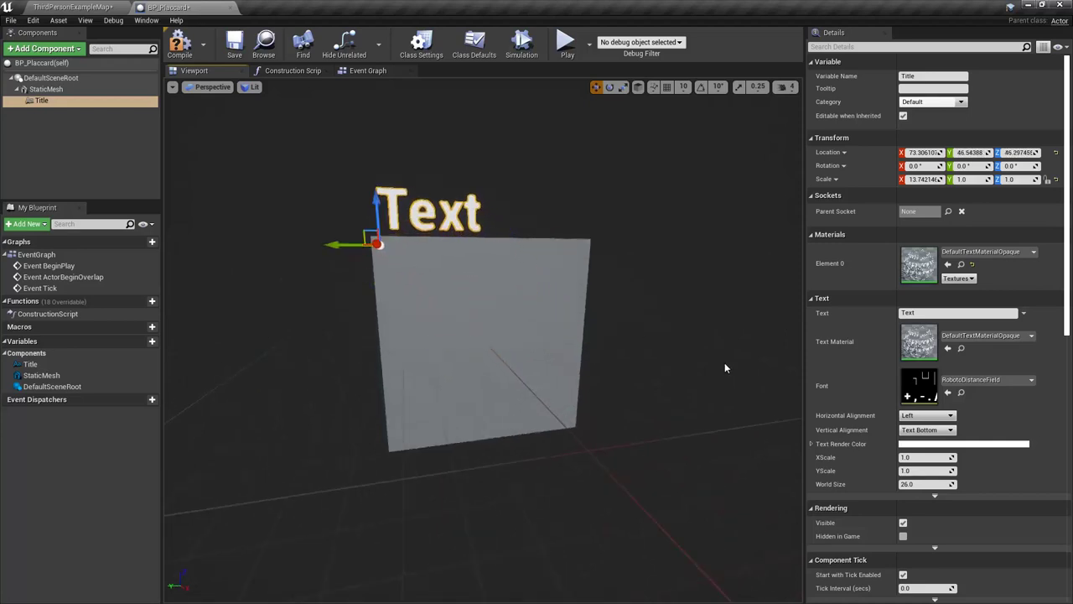
Set the Title's vertical alignment to Text Top and nudge it to about Y 47.4, Z 50.7 in the panel's corner
click(922, 430)
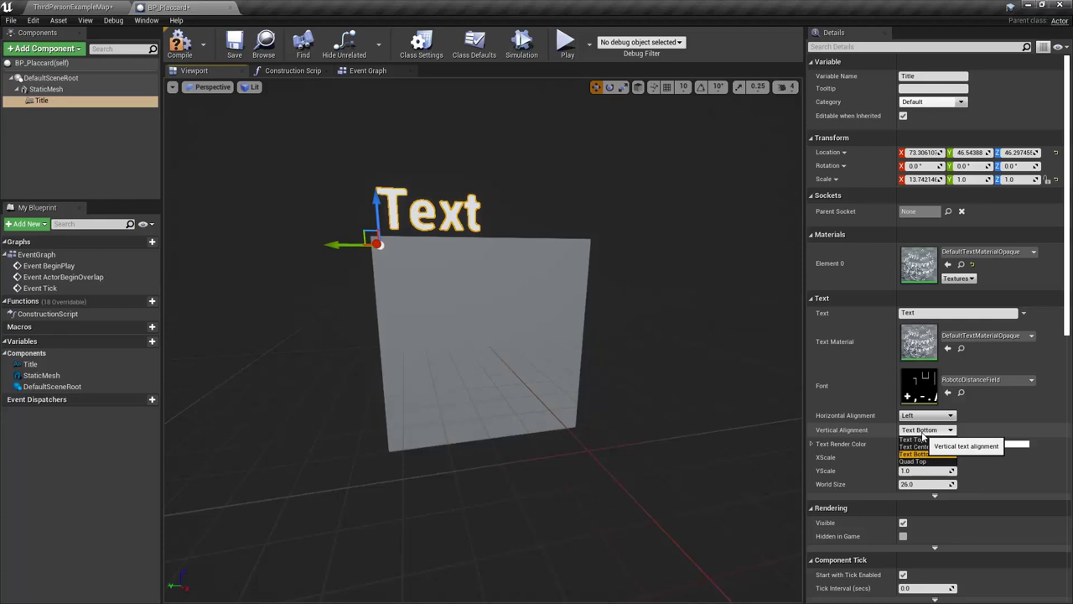
click(914, 440)
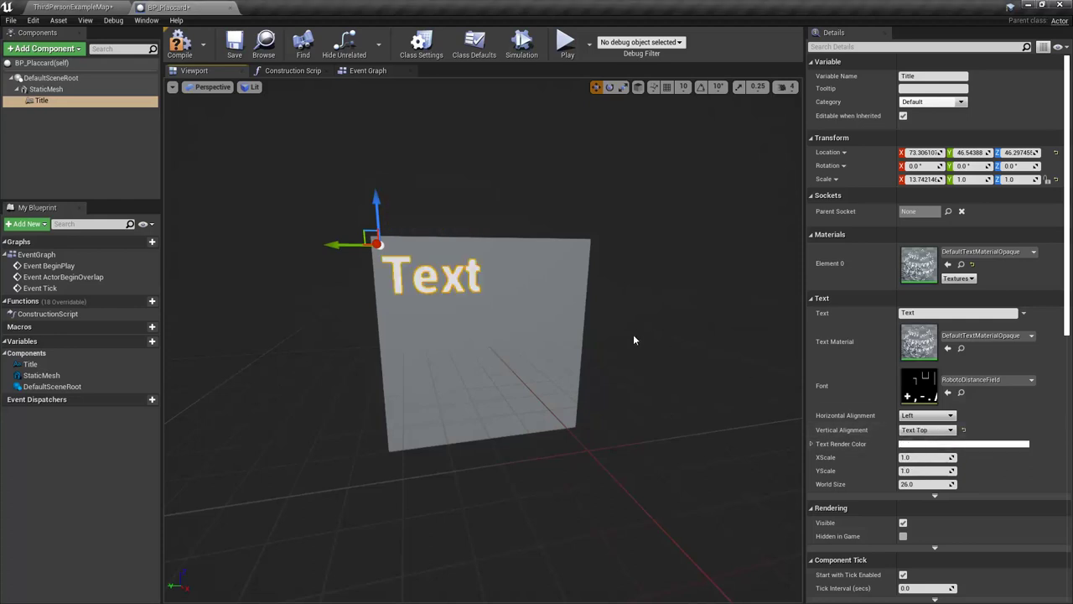
drag(367, 232, 362, 222)
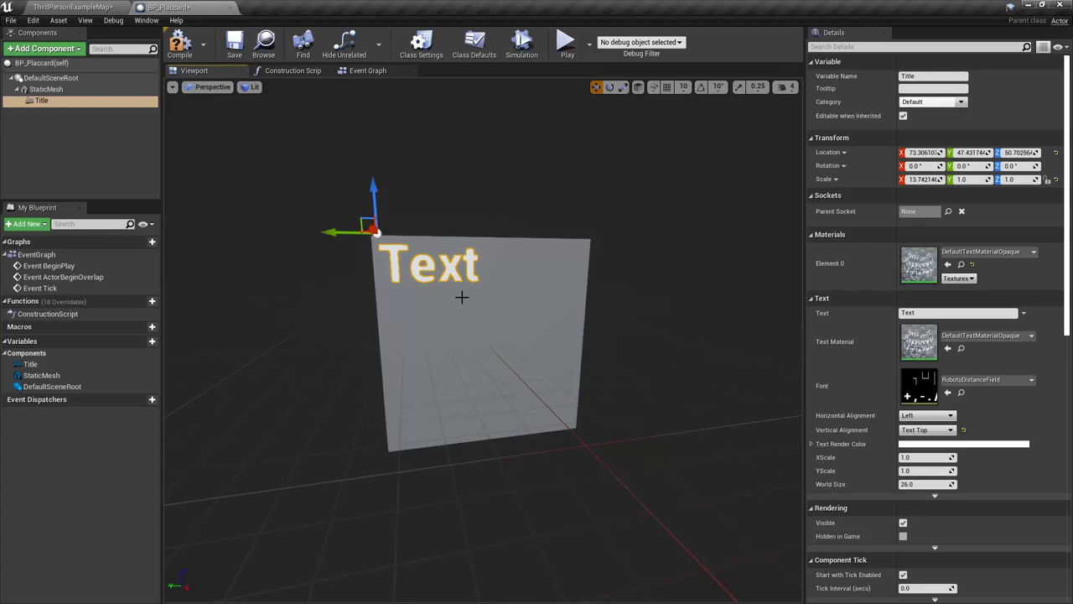
alt+drag(606, 287, 597, 295)
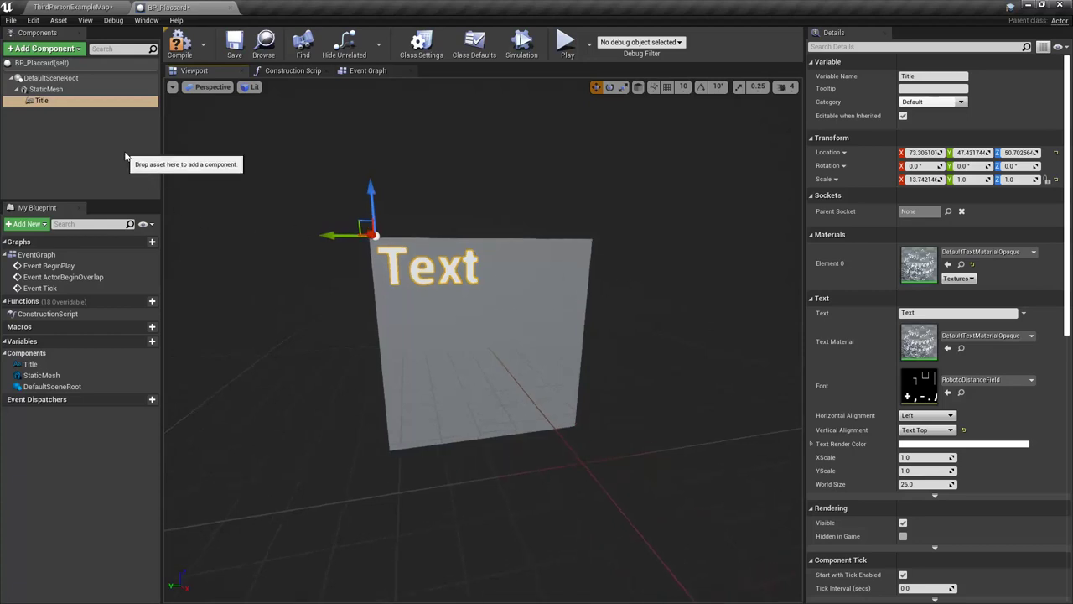
Duplicate the Title text as Info and lower the copy to about Z 29.1, below the title
click(100, 141)
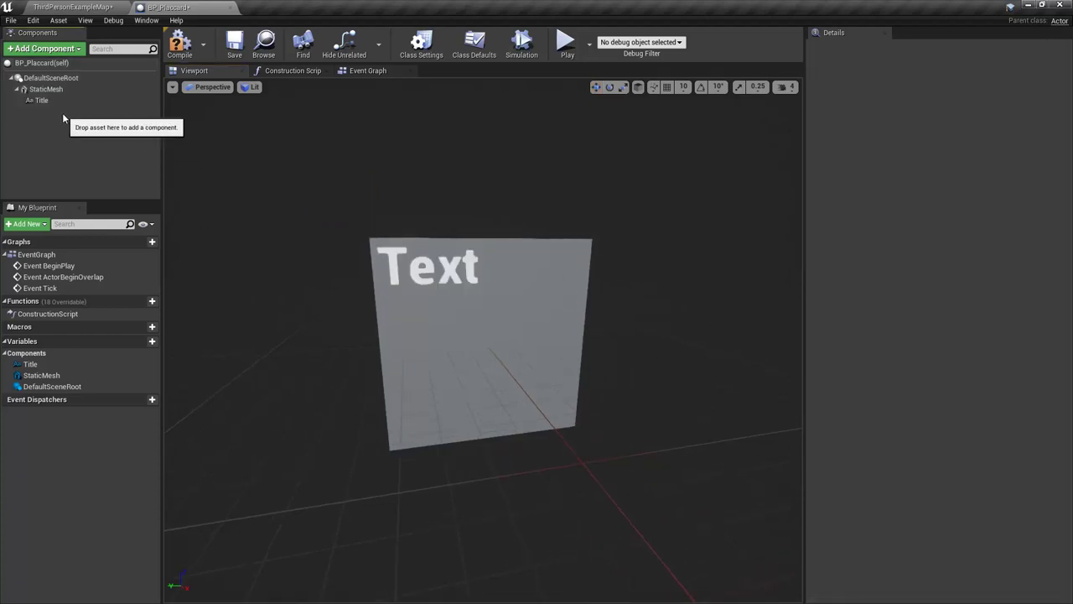
click(54, 102)
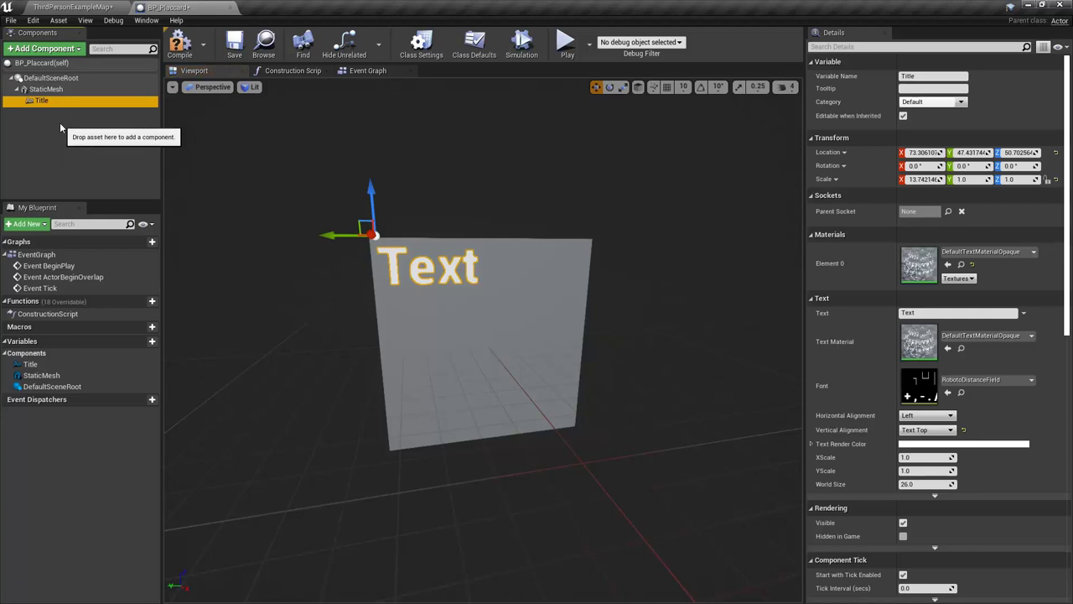
right_click(59, 101)
mouse_move(107, 122)
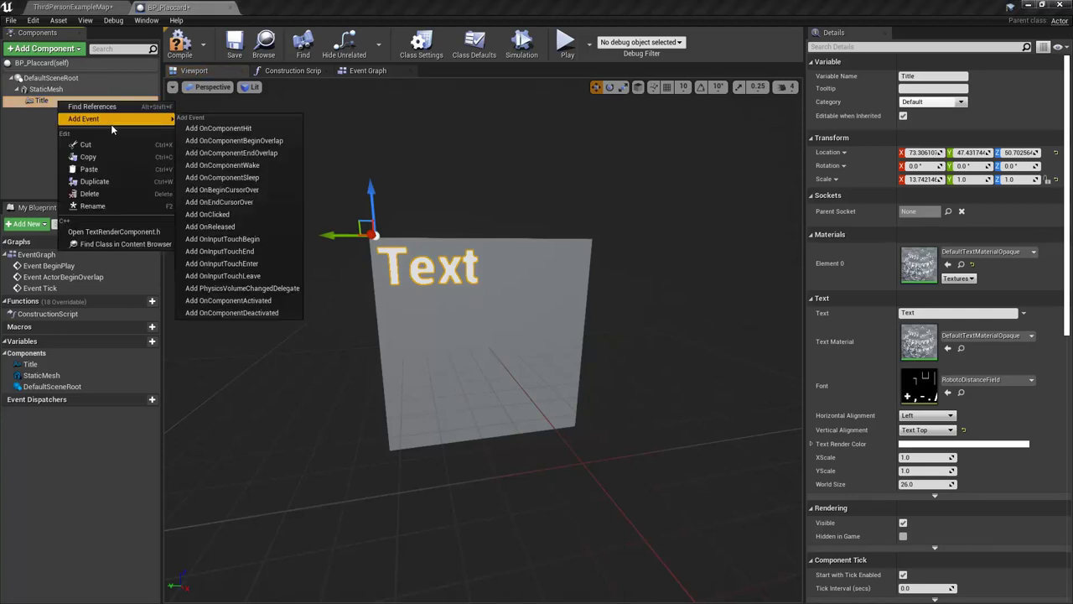
click(132, 187)
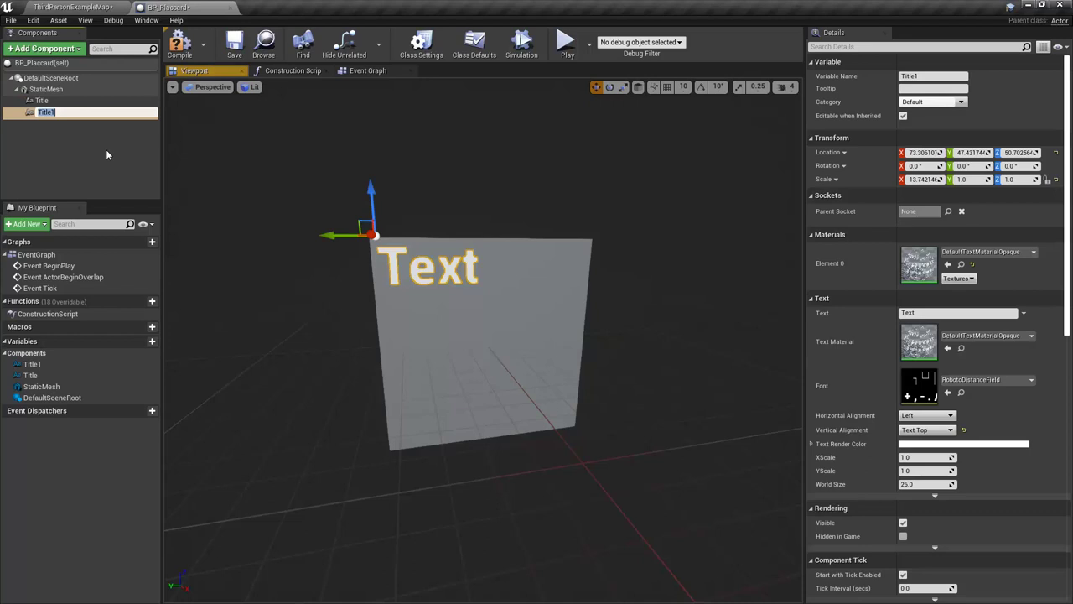
text(Inf)
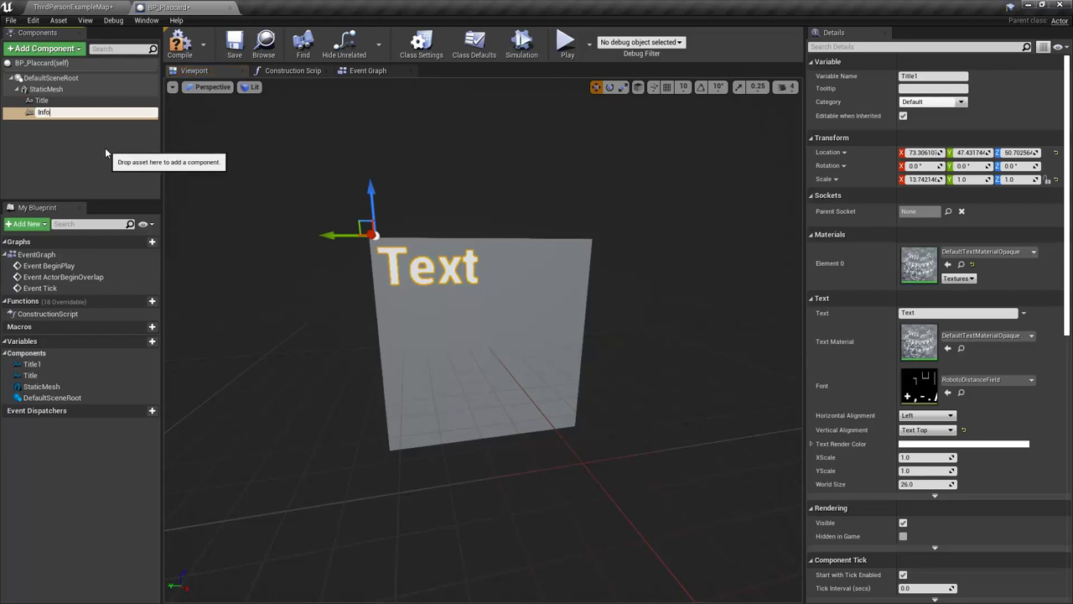
text(o)
key(Return)
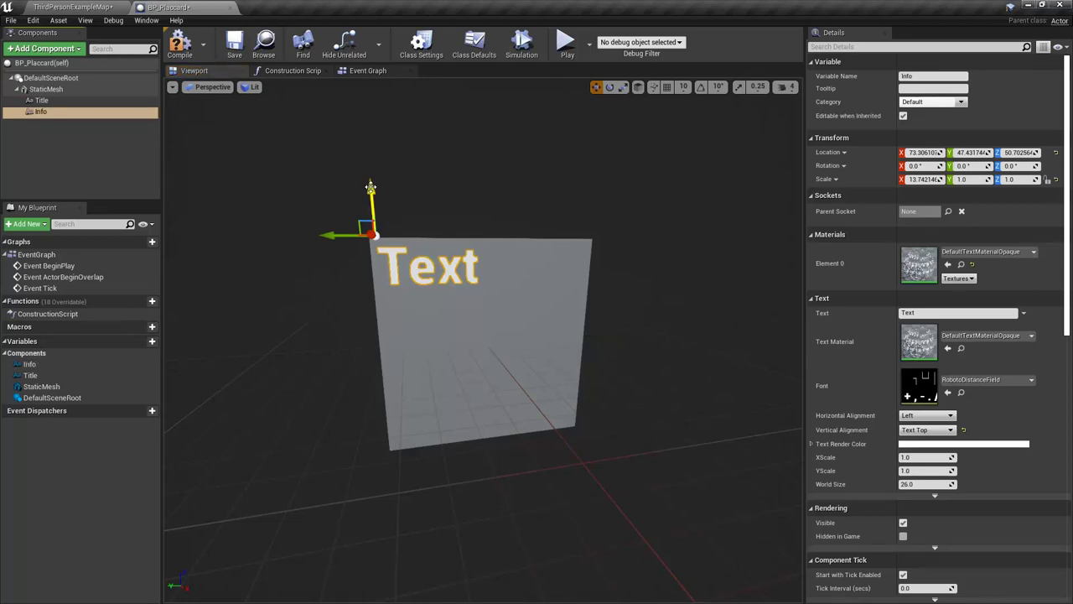
drag(369, 195, 374, 246)
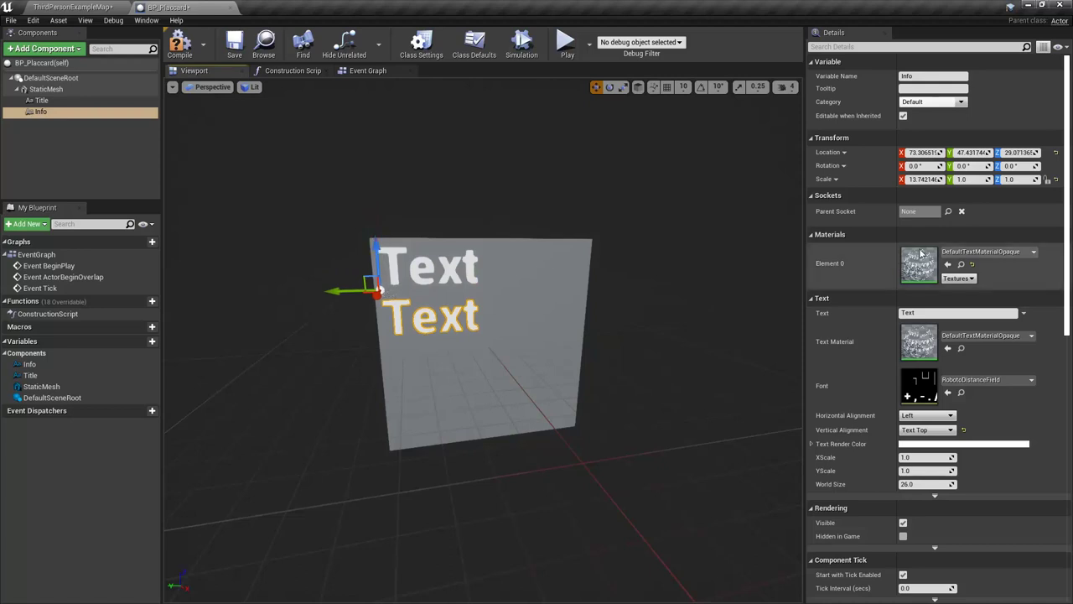
drag(927, 314, 890, 313)
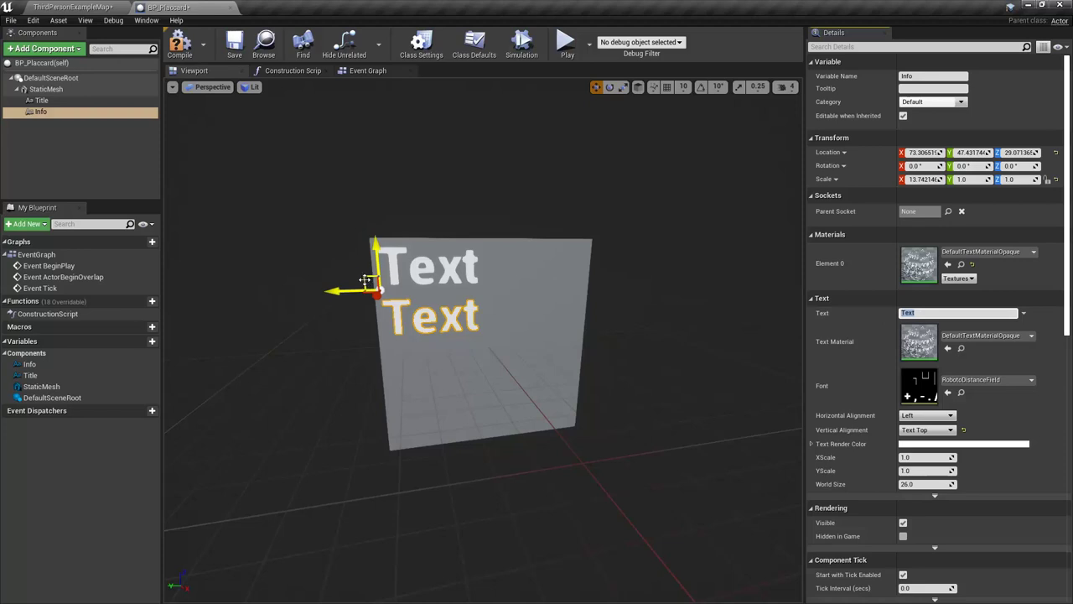
Duplicate the Info text as Citation and lower the copy to about Z -44.3, near the panel's bottom edge
click(51, 137)
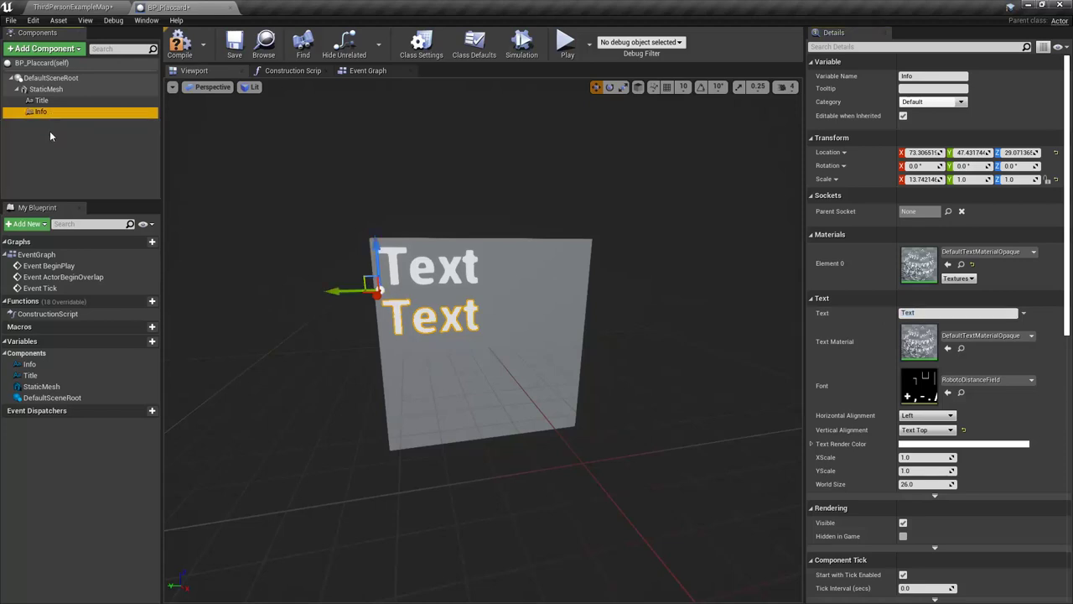
key(ctrl+w)
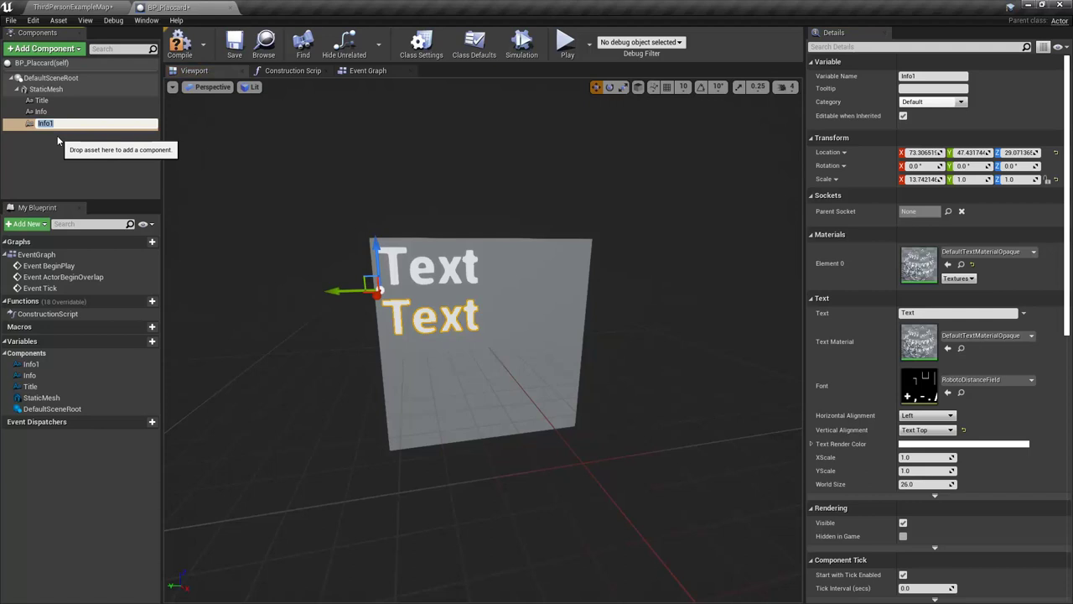
text(Citation)
key(Return)
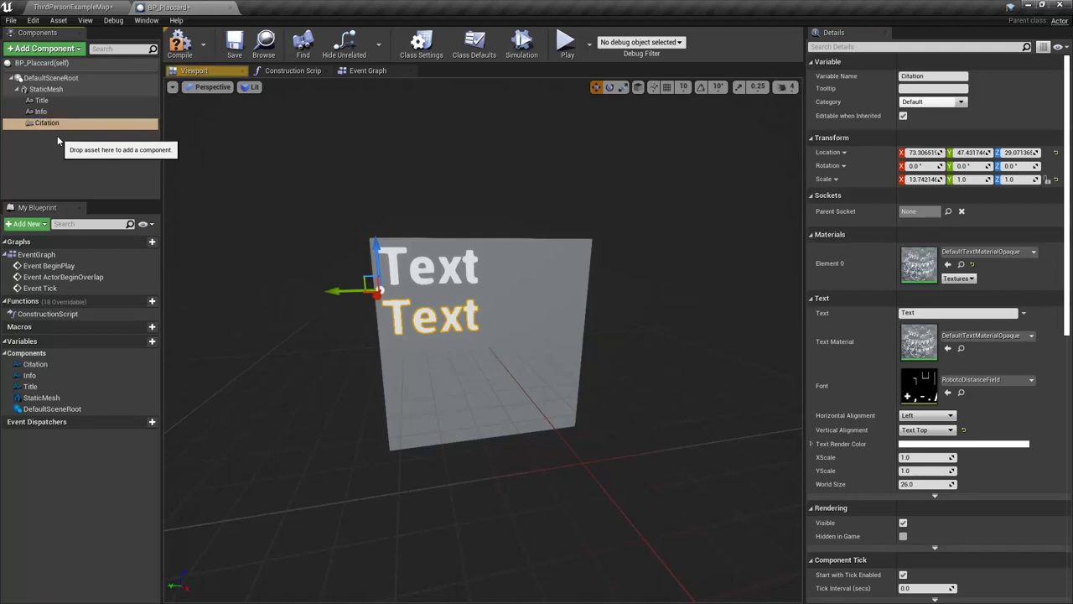
drag(375, 256, 387, 406)
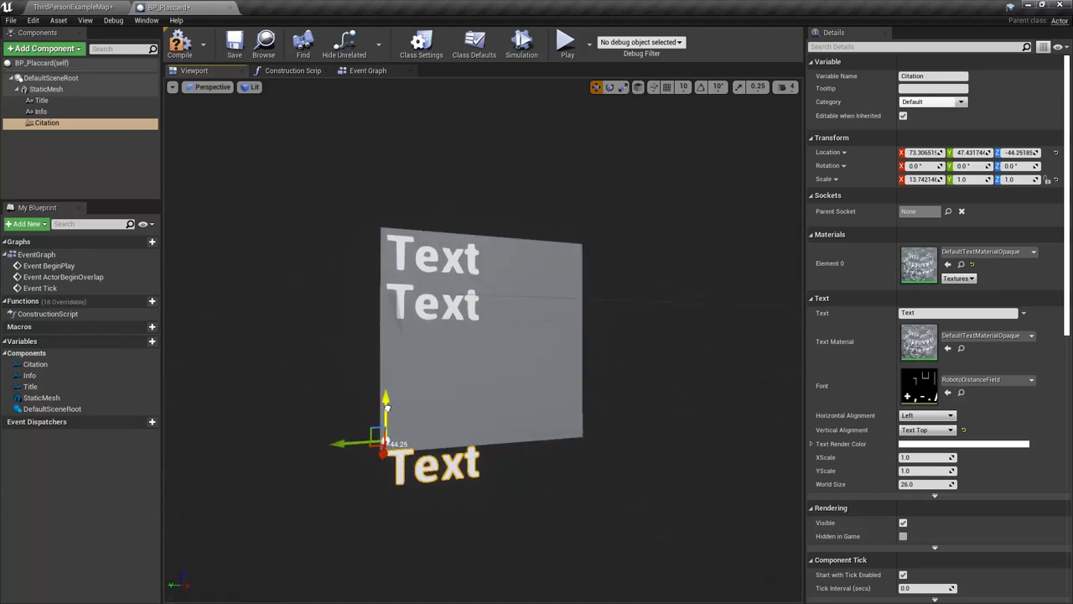
Set the Citation's vertical alignment to Text Bottom and lower it to about Z -47.9, at the panel's bottom corner
click(926, 431)
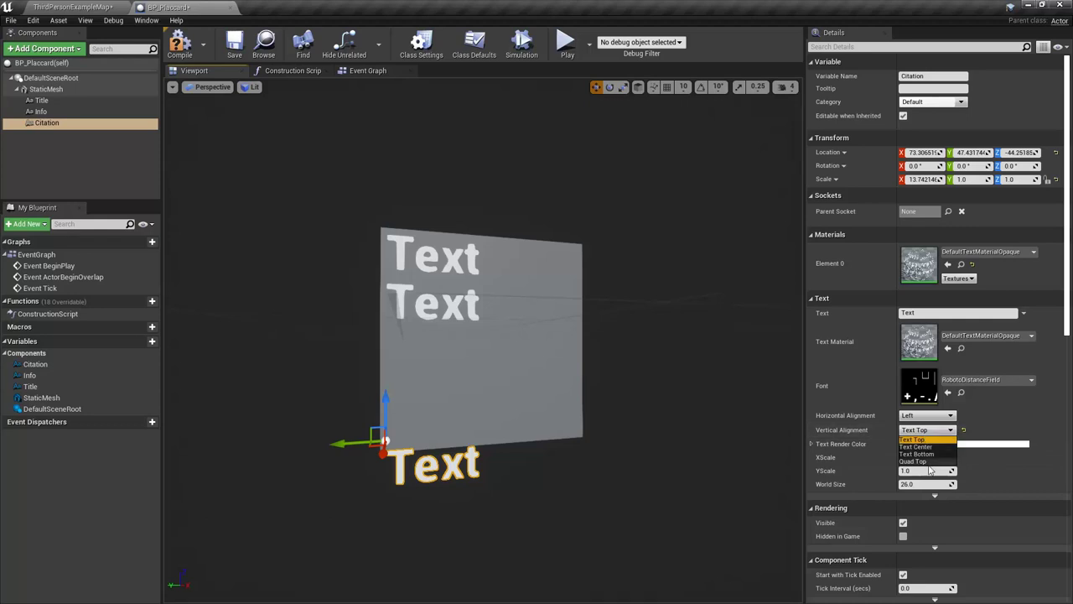
click(917, 454)
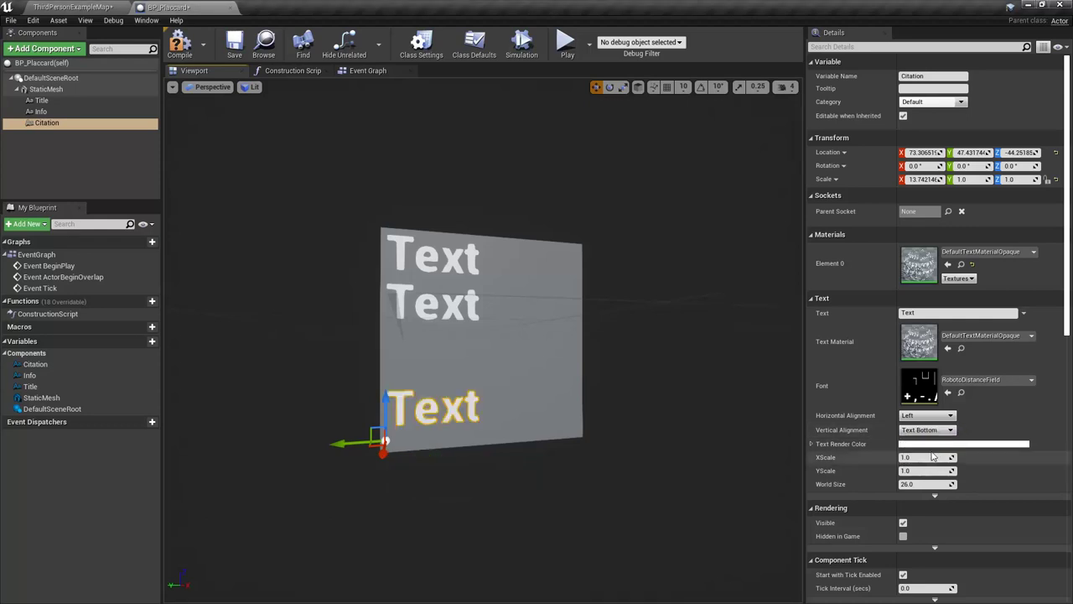
mouse_move(388, 396)
mouse_down()
mouse_move(386, 415)
mouse_move(387, 404)
mouse_up()
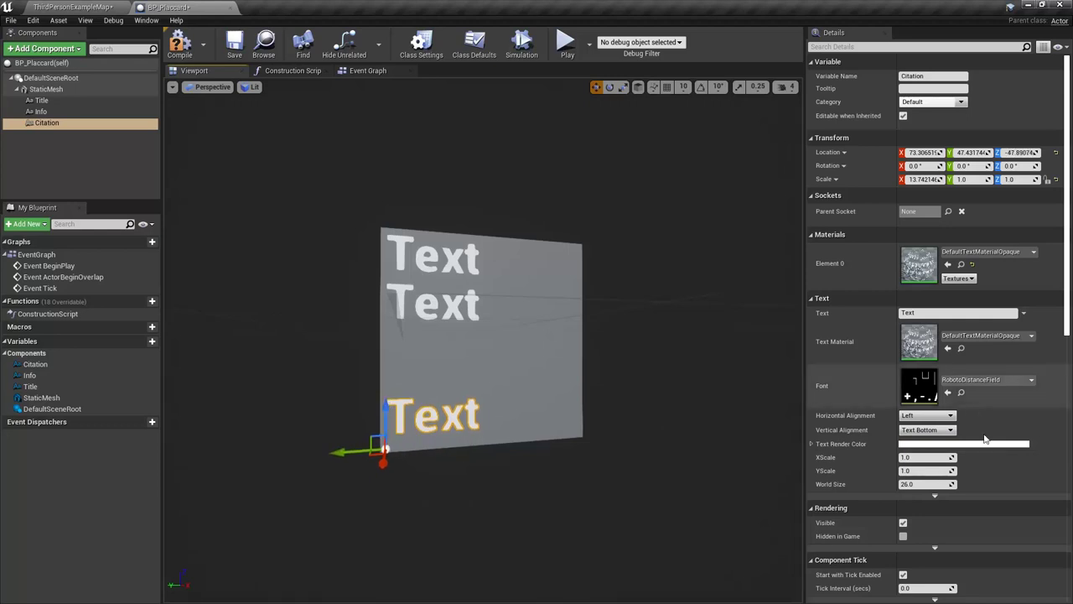
Set the Citation text's World Size to 10
click(915, 483)
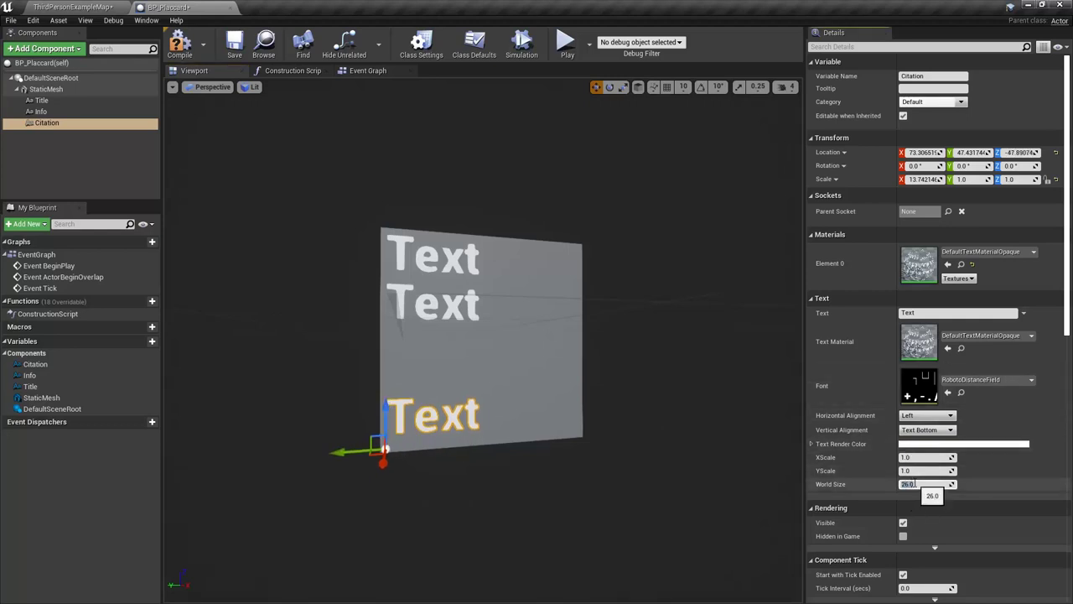
text(10)
key(Return)
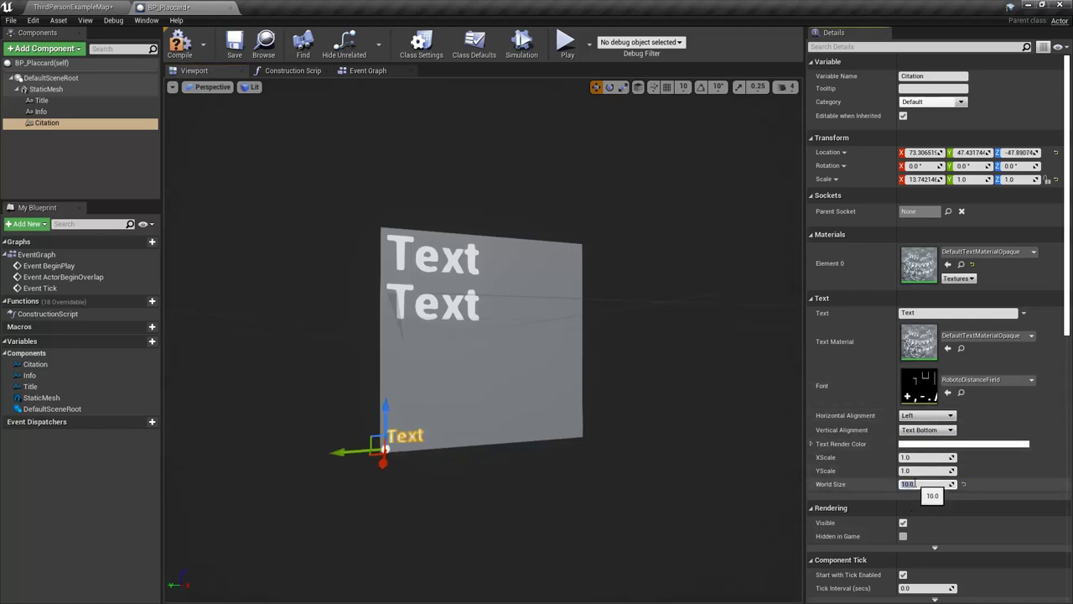
Set the Info text's World Size to 15 and lower it to about Z 25.8
click(403, 291)
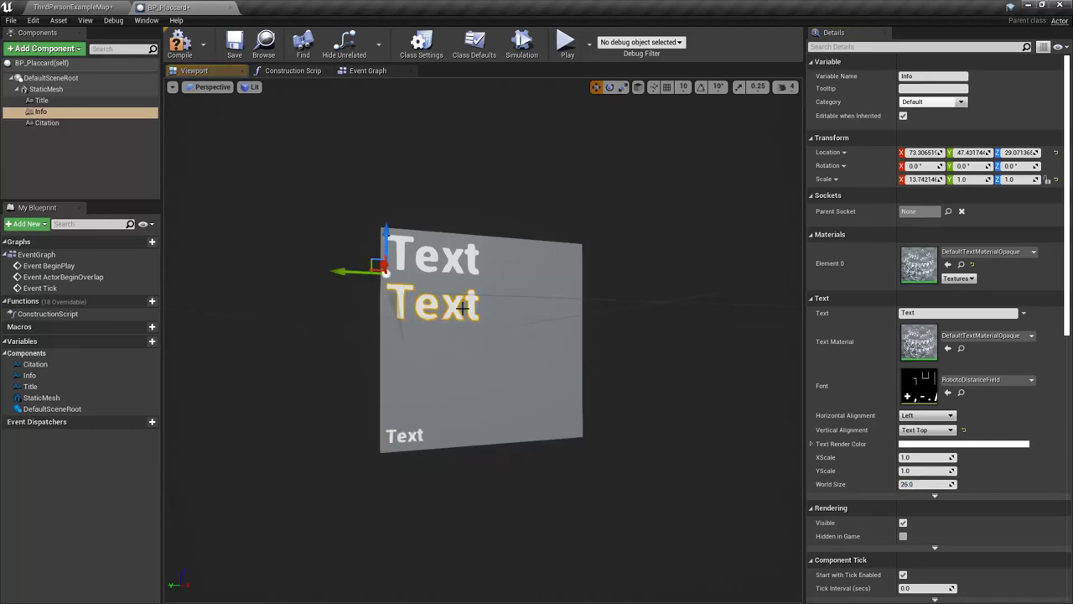
click(923, 484)
text(15)
key(Return)
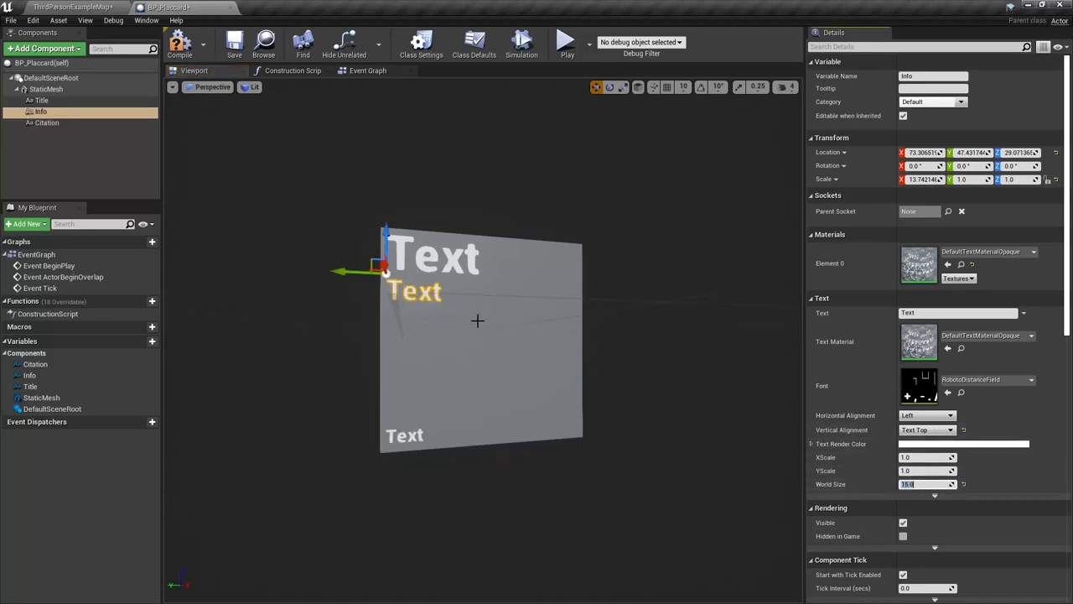
drag(387, 237, 340, 239)
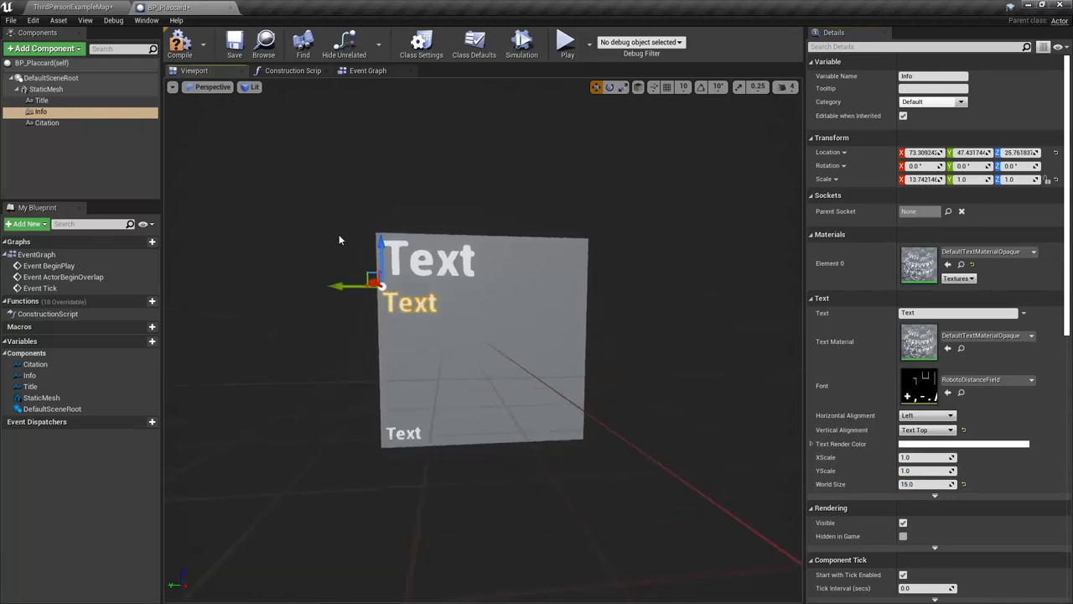
alt+drag(364, 330, 341, 302)
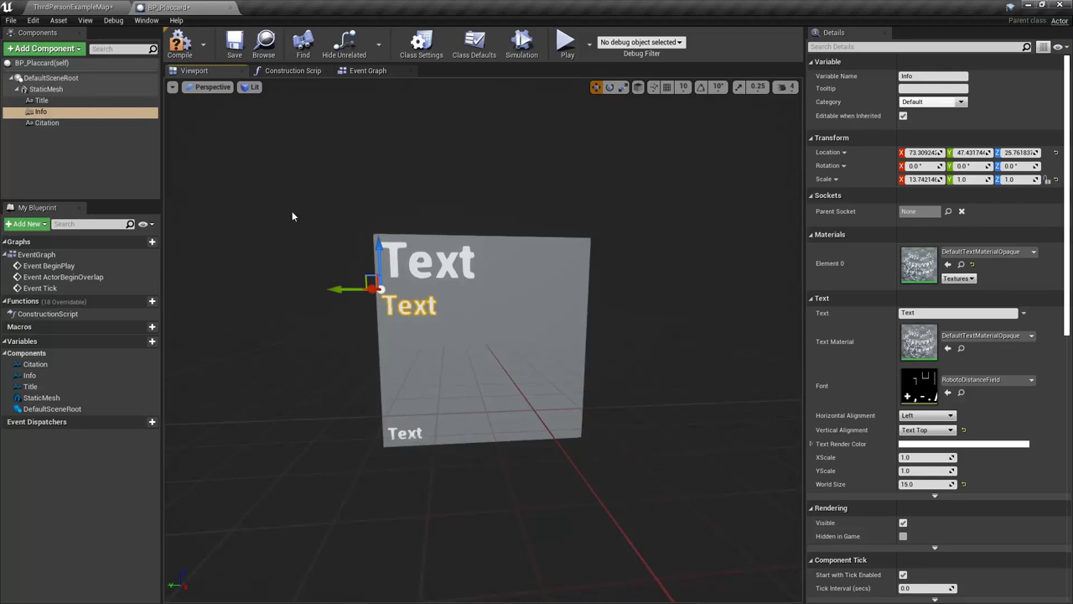
Place reference nodes for the Title, Info and Citation components in the Construction Script graph, below its entry node
click(293, 71)
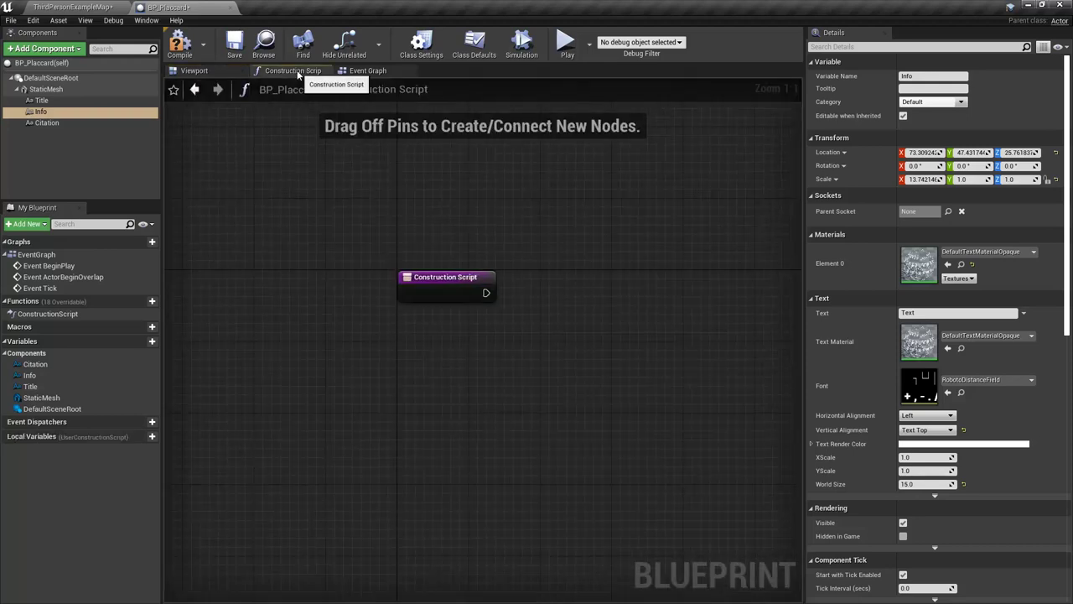
click(41, 100)
shift+click(46, 122)
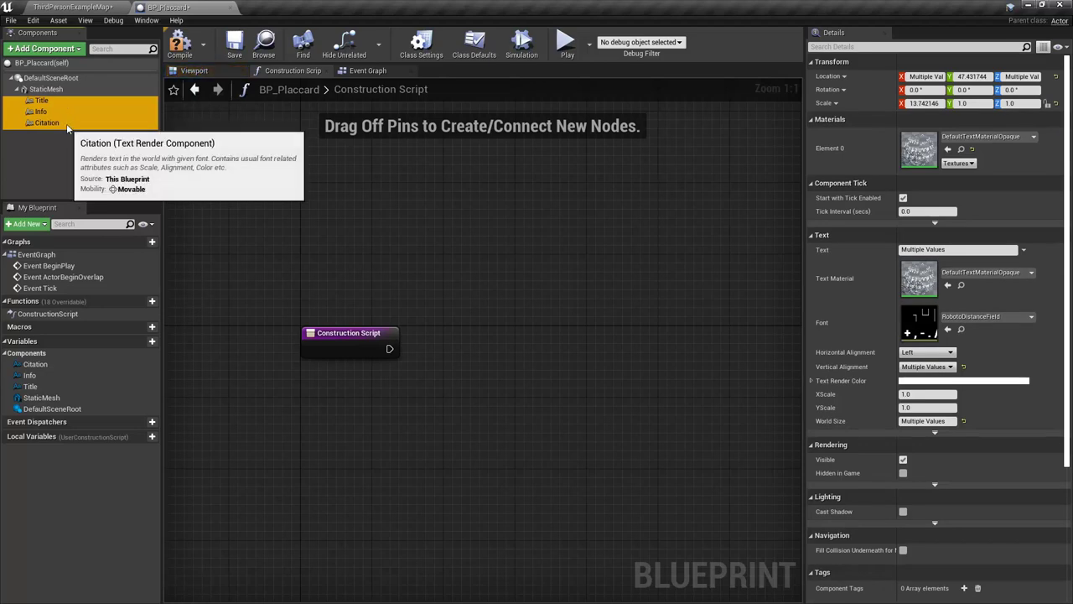
drag(52, 103, 431, 424)
click(609, 486)
right_drag(610, 487, 549, 453)
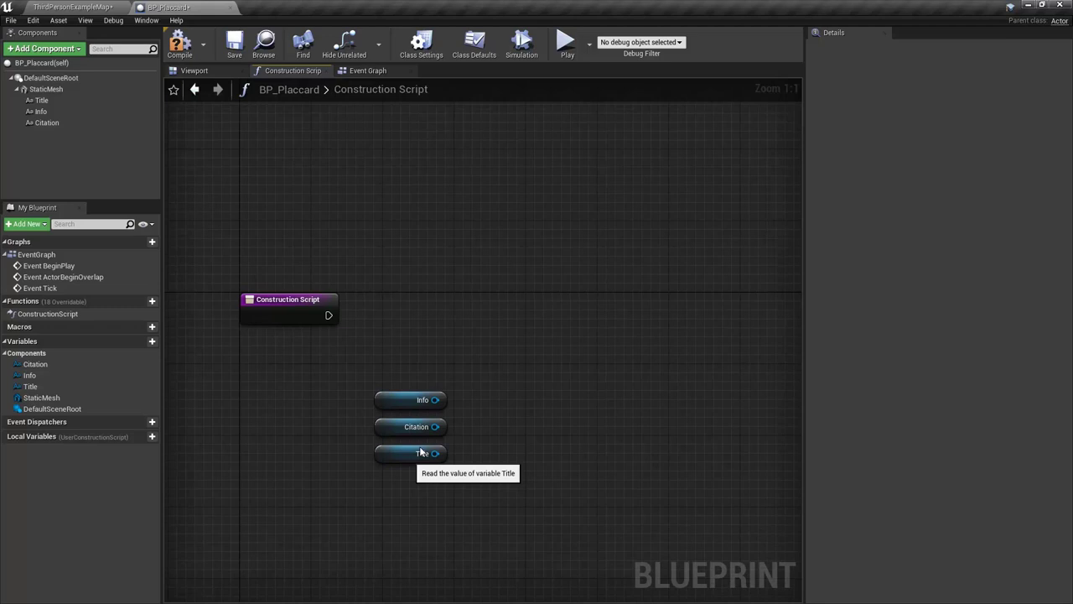
Spread the Title, Info and Citation reference nodes into a row from the Construction Script entry node, in that order
drag(419, 451, 405, 360)
drag(397, 434, 654, 389)
drag(415, 399, 546, 363)
right_drag(427, 398, 460, 427)
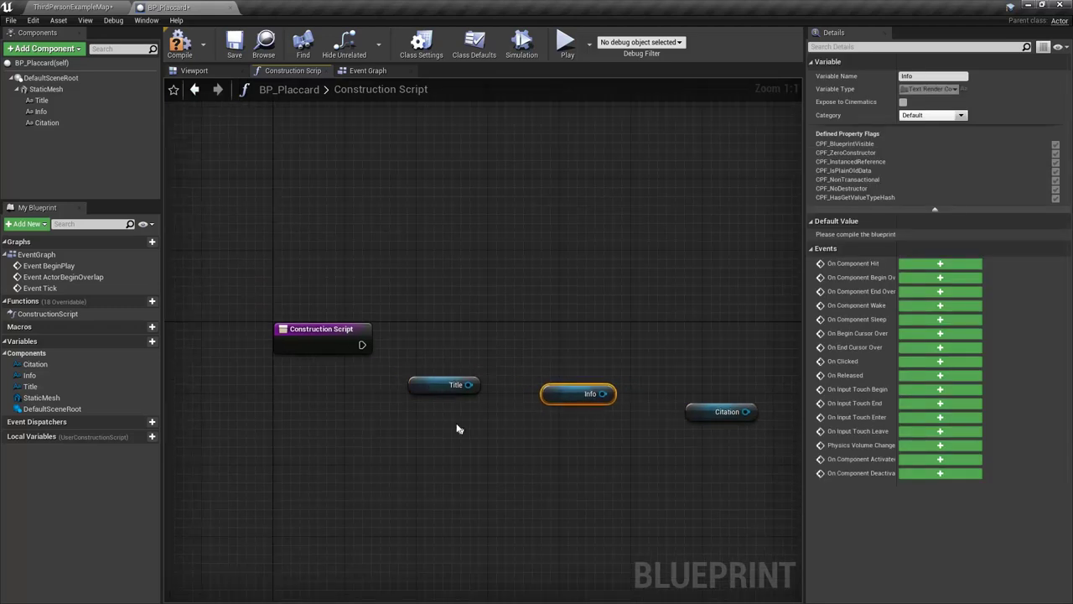
drag(427, 395, 394, 414)
drag(688, 422, 690, 395)
click(533, 414)
Add a Set Text node targeting Title, connect it to the Construction Script execution output, and place the Title node beneath the entry node
drag(433, 403, 478, 321)
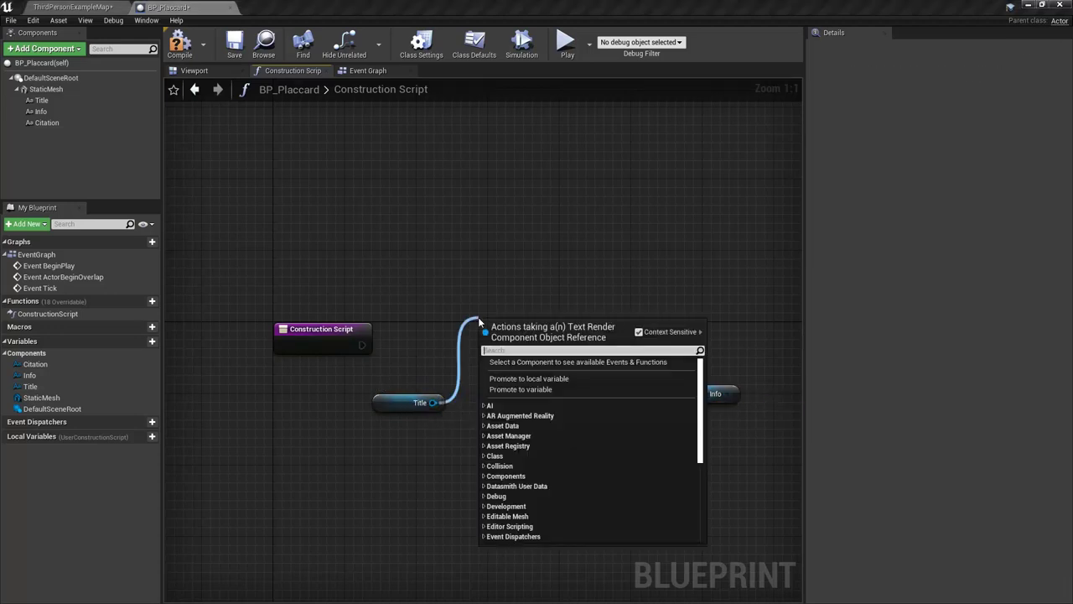
text(set text)
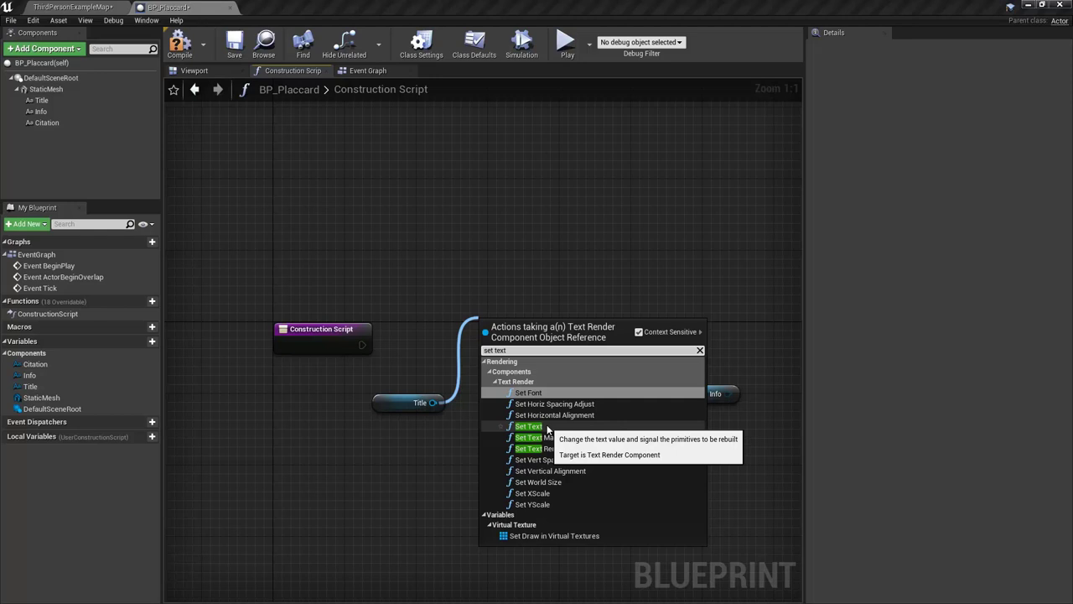
click(548, 430)
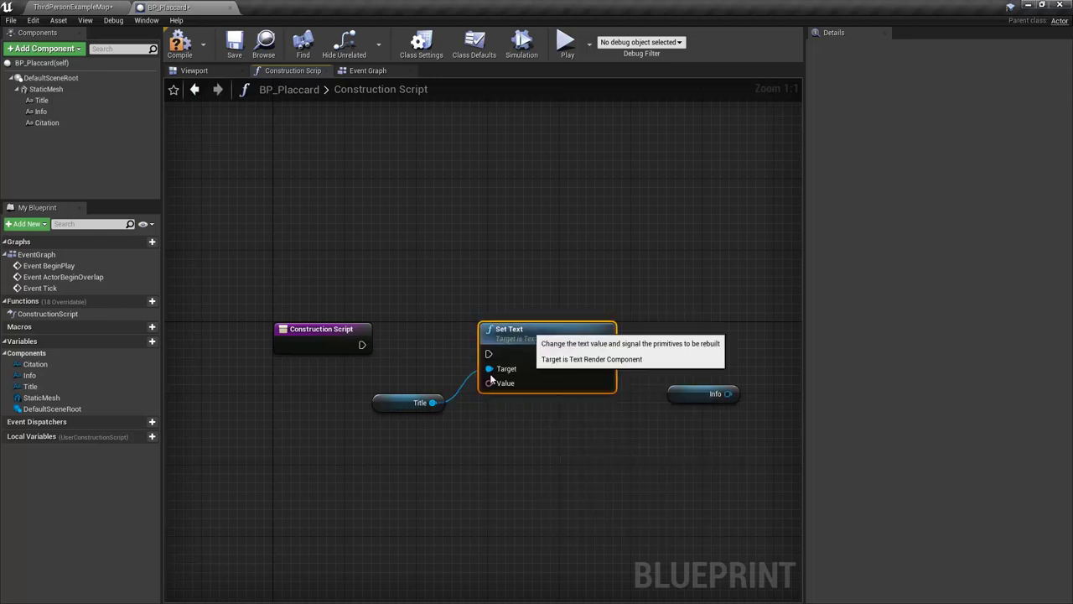
drag(377, 406, 348, 416)
drag(361, 344, 489, 353)
mouse_move(542, 333)
mouse_down()
mouse_move(531, 324)
mouse_move(541, 323)
mouse_up()
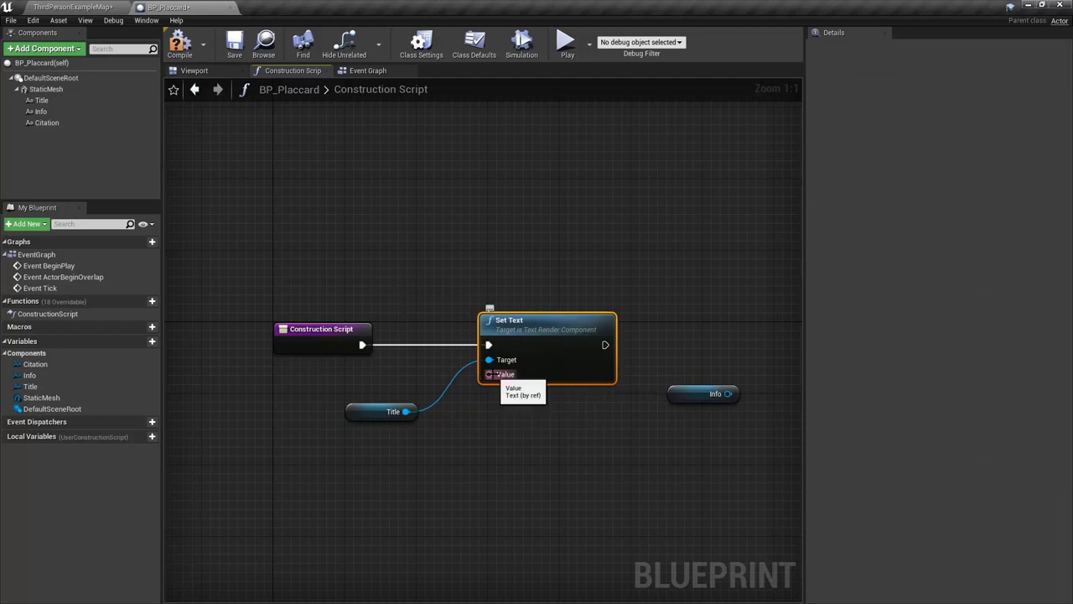
drag(386, 411, 340, 384)
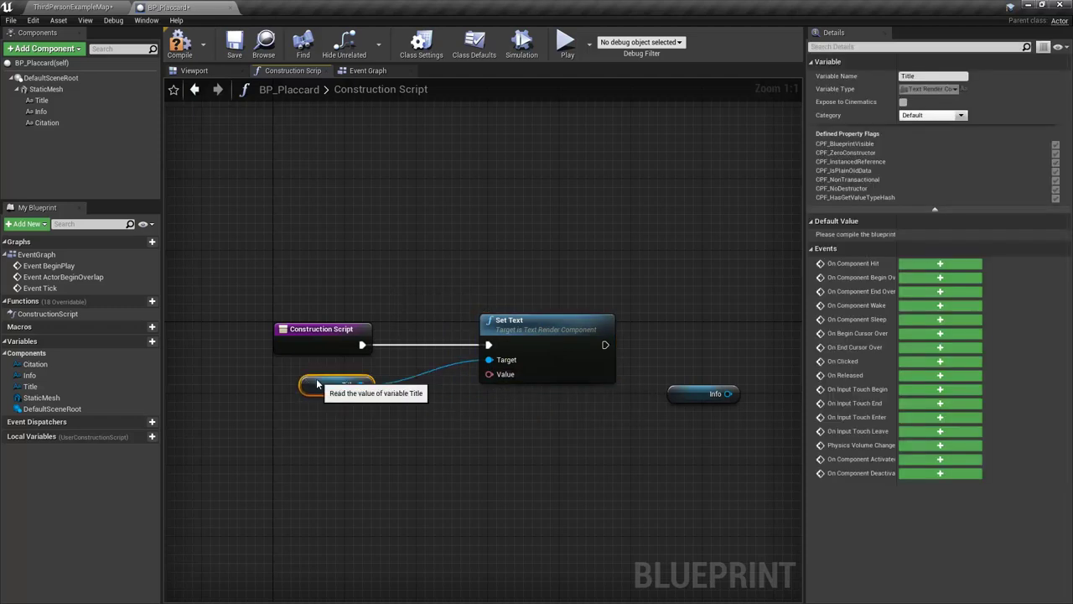
Promote the Set Text node's Value input to a variable named TitleText and place its node below Title
right_click(488, 374)
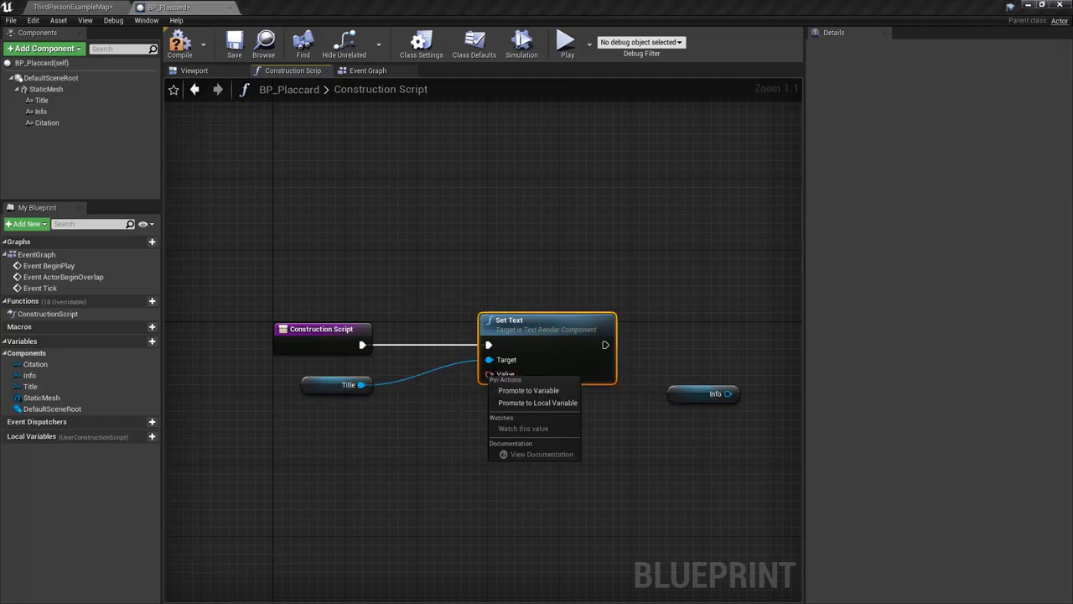
click(541, 391)
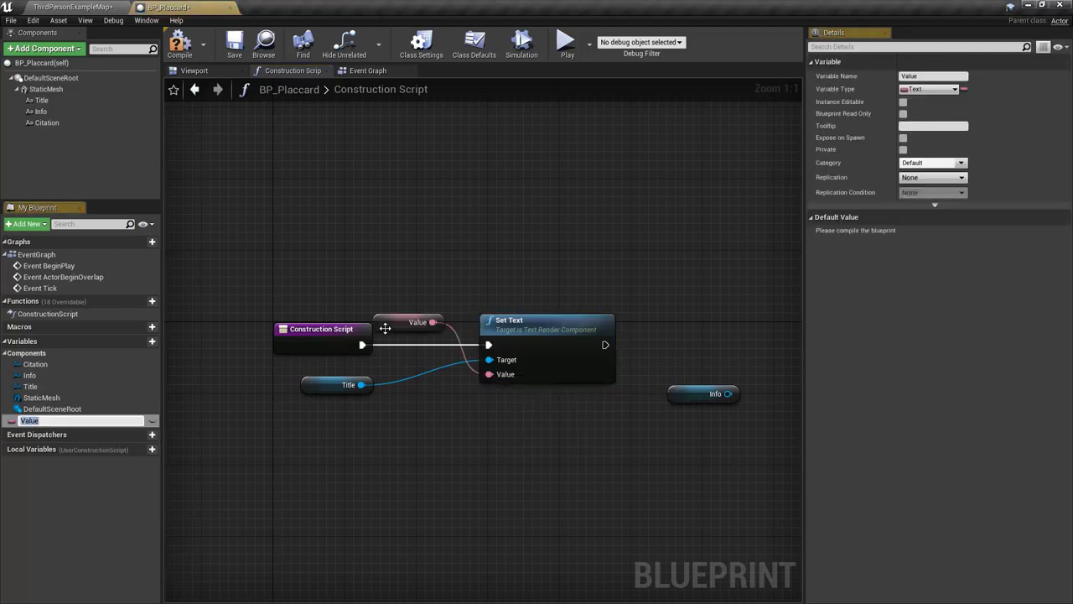
drag(415, 325, 400, 421)
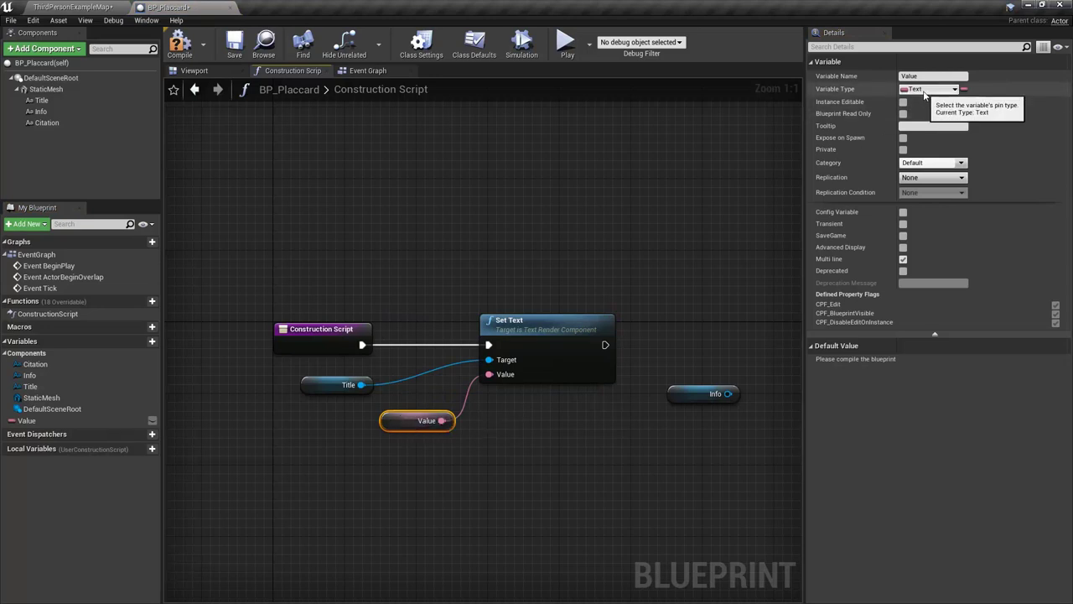
drag(410, 422, 391, 422)
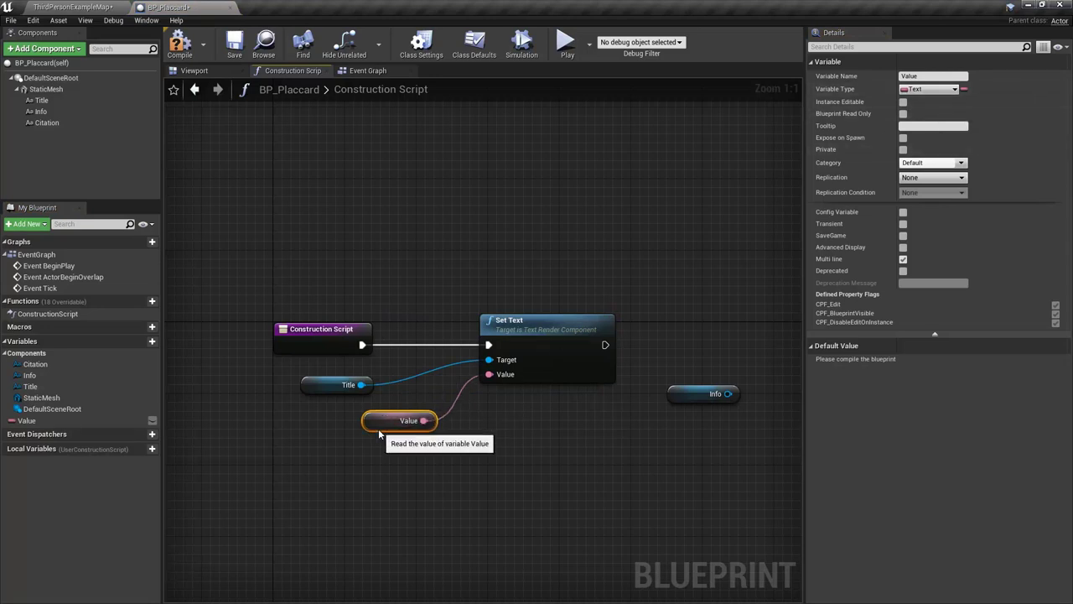
click(922, 76)
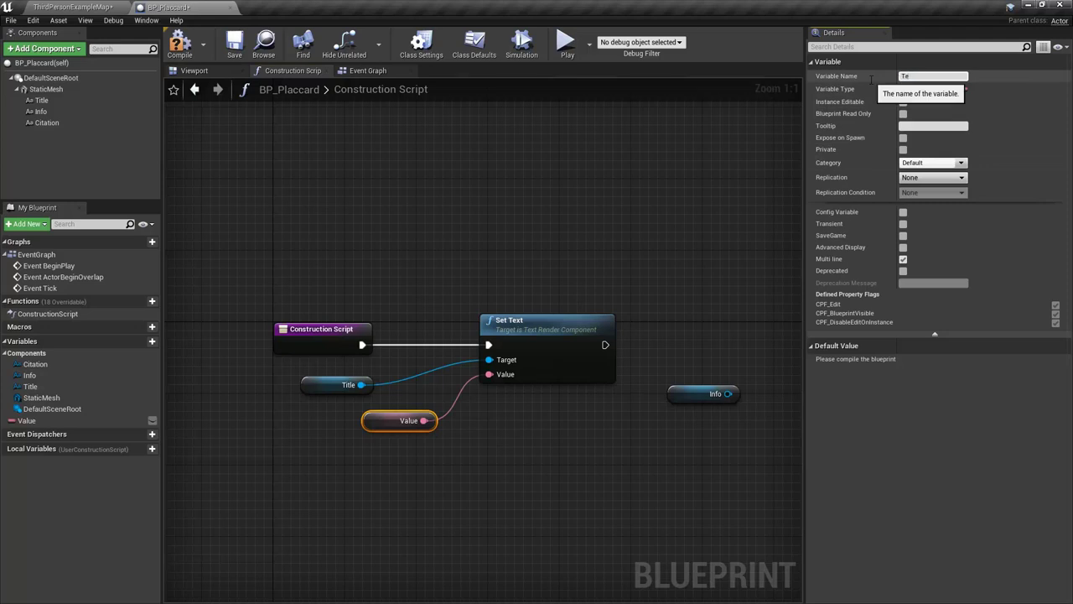
text(TitleText)
key(Return)
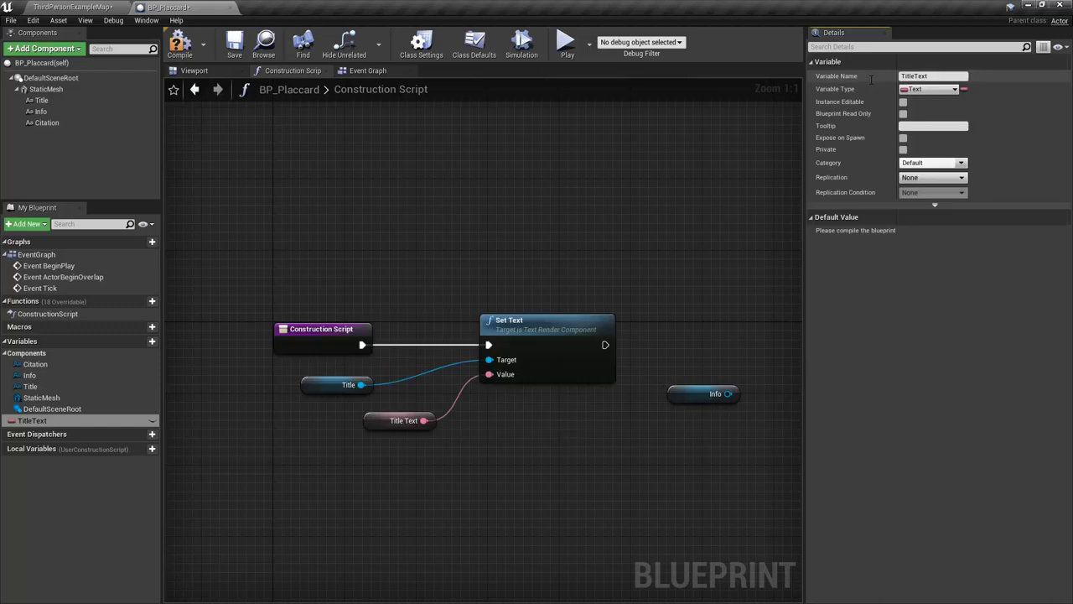
Compile the Blueprint and check the placard's title in the preview viewport
click(178, 51)
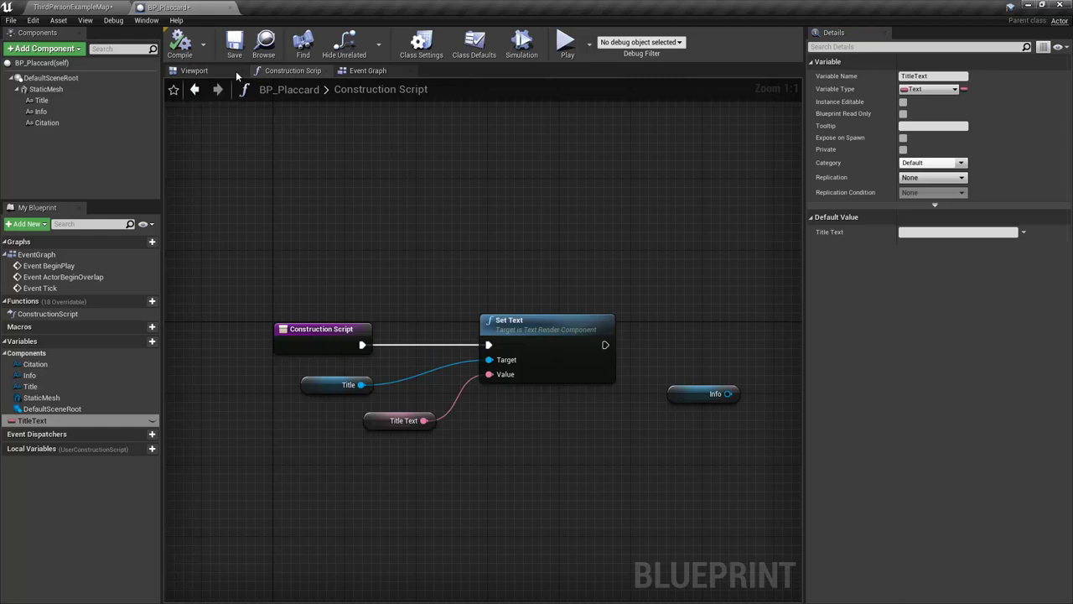
click(194, 71)
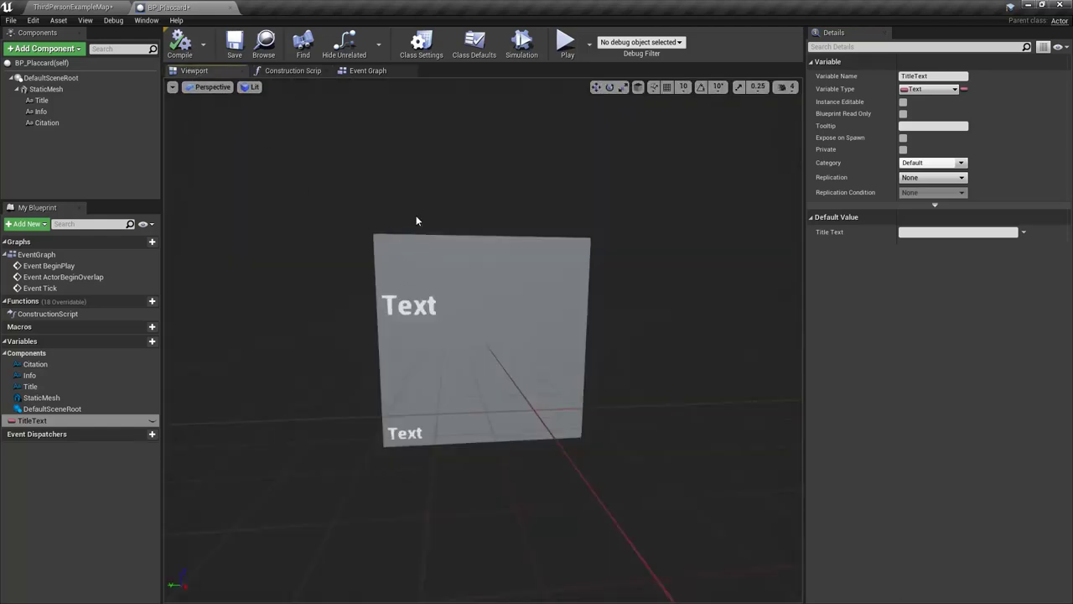
click(293, 70)
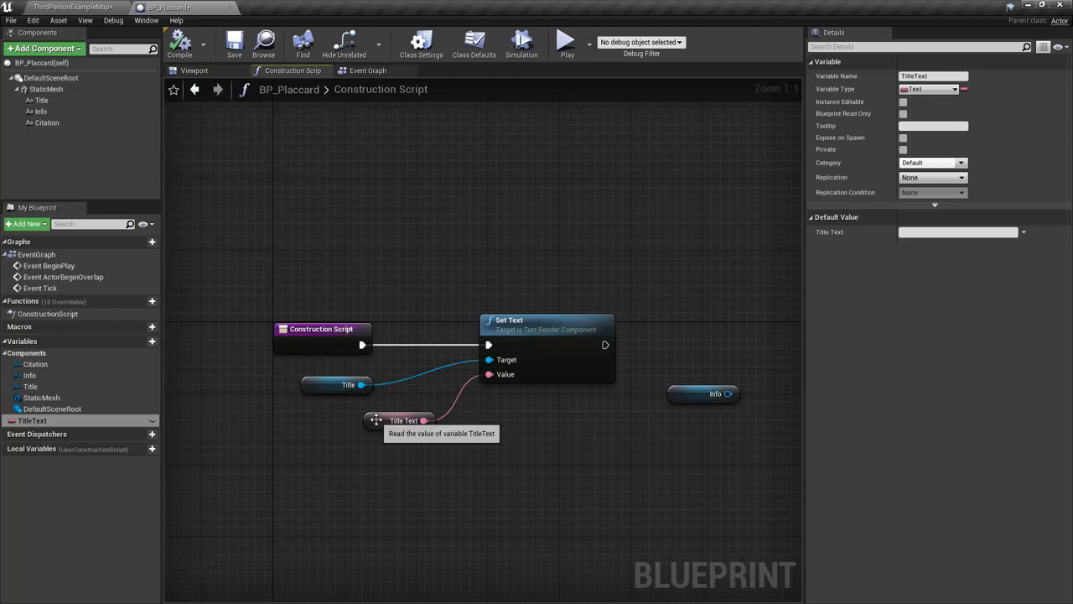
Set the TitleText variable's default value to "Title", and recompile to preview the title on the placard
click(317, 413)
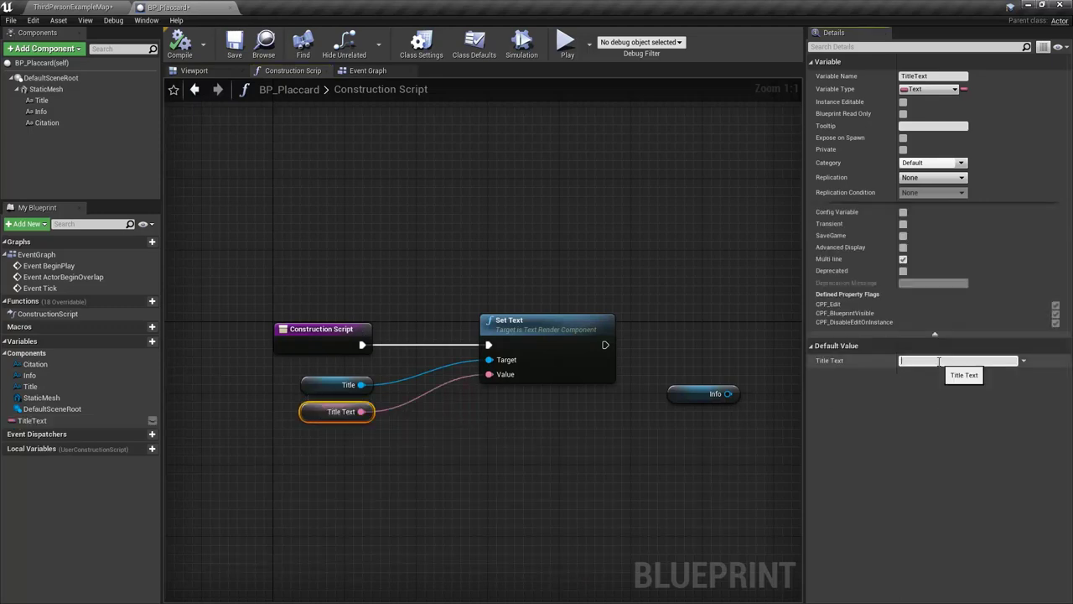
click(940, 361)
text(Title)
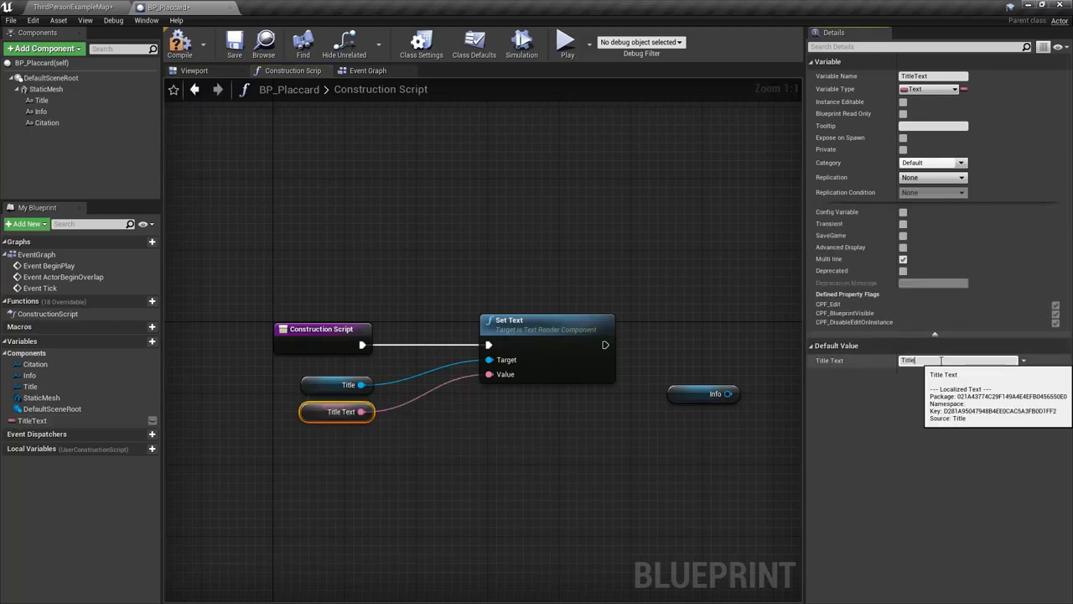
click(179, 42)
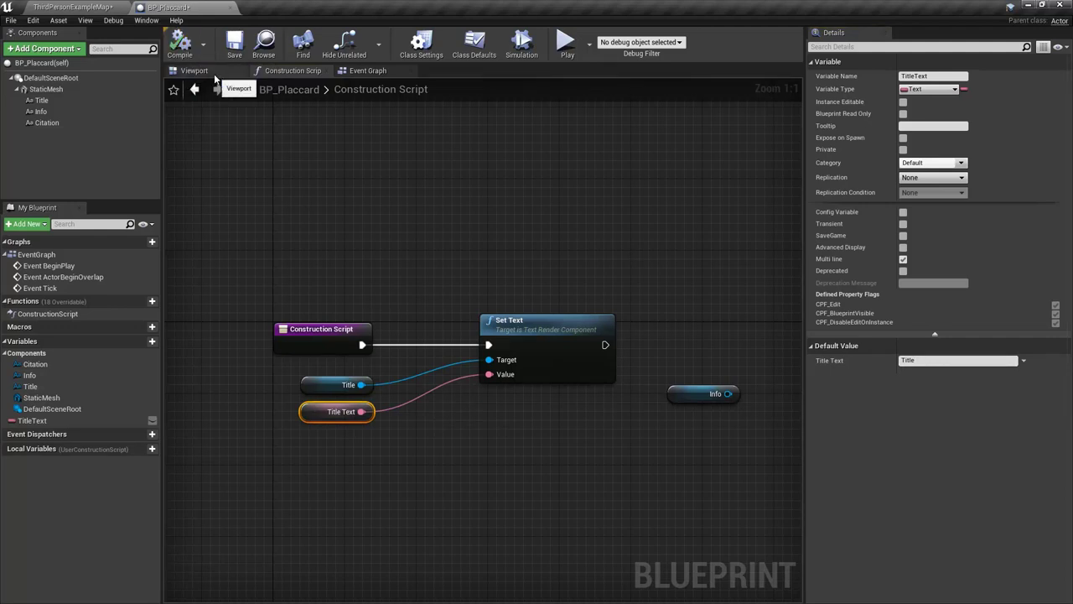
click(193, 70)
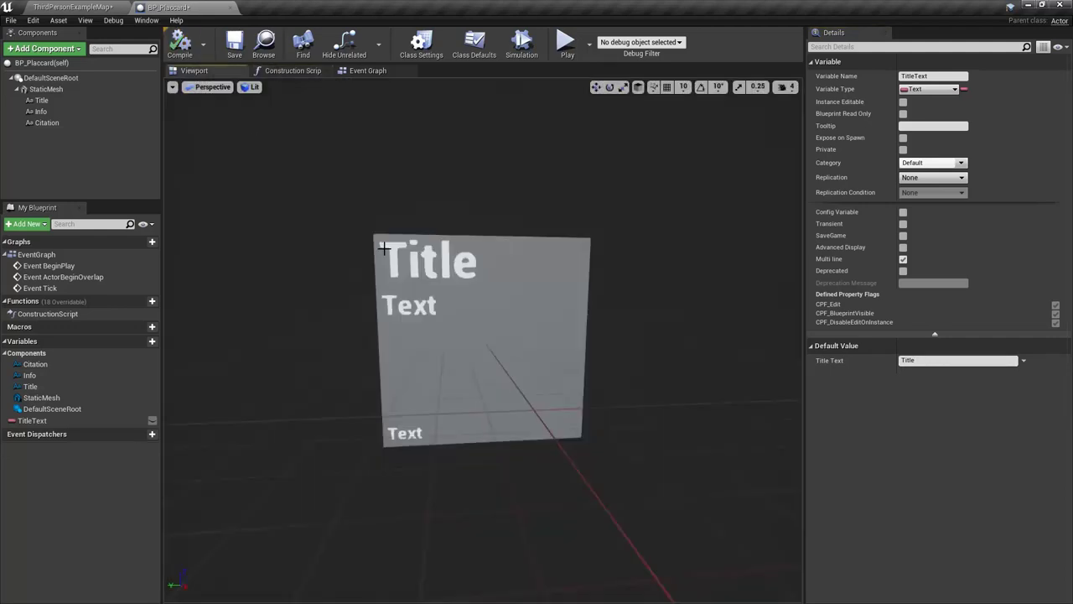
Move the Info and Citation reference nodes lower and farther apart in the Construction Script graph to make room for more nodes
click(289, 70)
right_drag(682, 395, 544, 373)
drag(544, 372, 532, 423)
right_drag(719, 407, 539, 368)
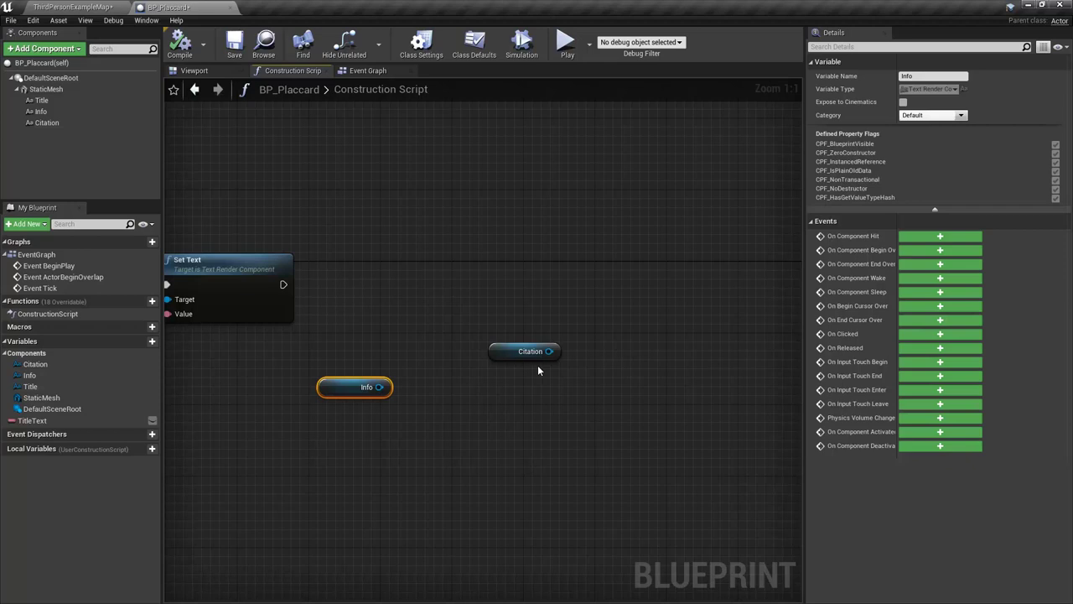
drag(516, 356, 634, 399)
right_drag(458, 359, 557, 369)
Duplicate the Title's Set Text node and connect the copy's execution input after the original, spaced above the Info node
drag(453, 211, 353, 325)
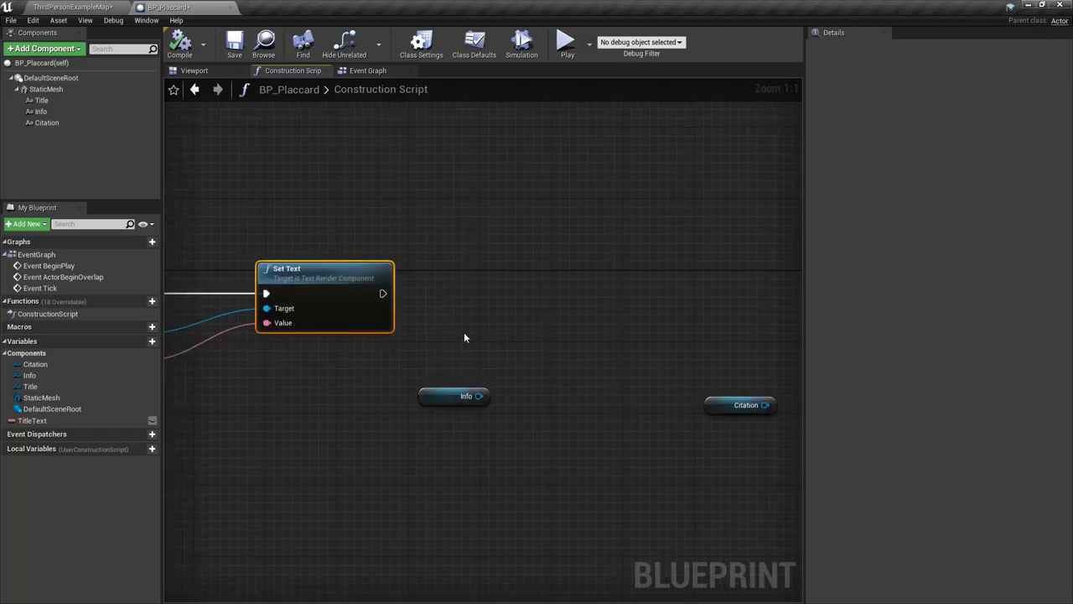
key(ctrl+c)
key(ctrl+v)
drag(512, 322, 458, 274)
drag(383, 293, 429, 296)
drag(478, 288, 559, 289)
Paste a third Set Text node above Citation and connect its execution input to the second Set Text node
right_drag(738, 290, 572, 285)
key(ctrl+v)
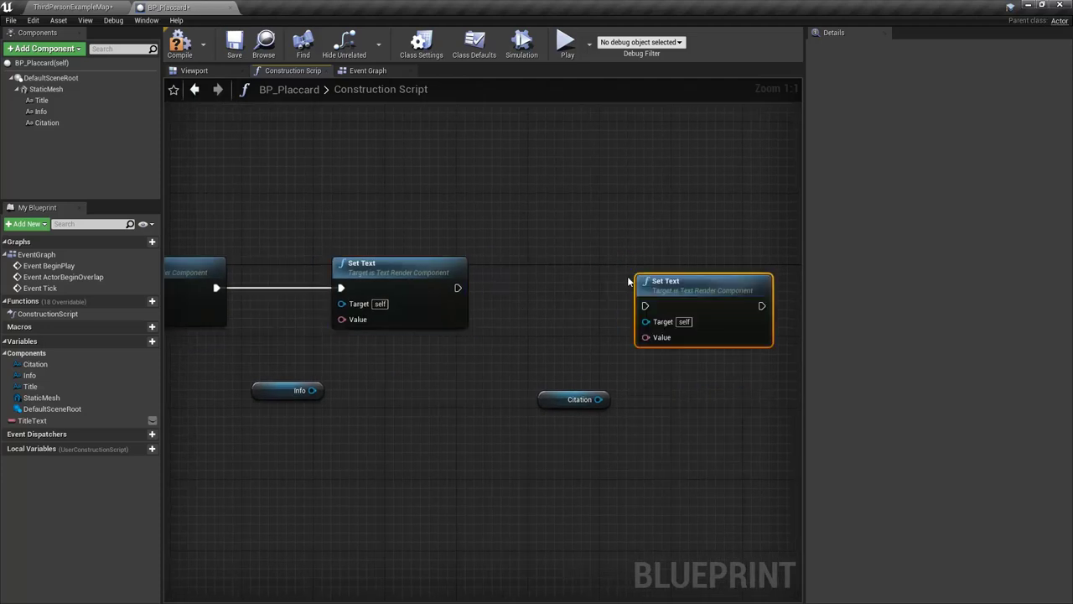
drag(682, 286, 594, 272)
drag(458, 287, 555, 288)
drag(597, 270, 640, 271)
Connect Citation to the third Set Text node's Target and Info to the second one's Target
drag(598, 399, 593, 303)
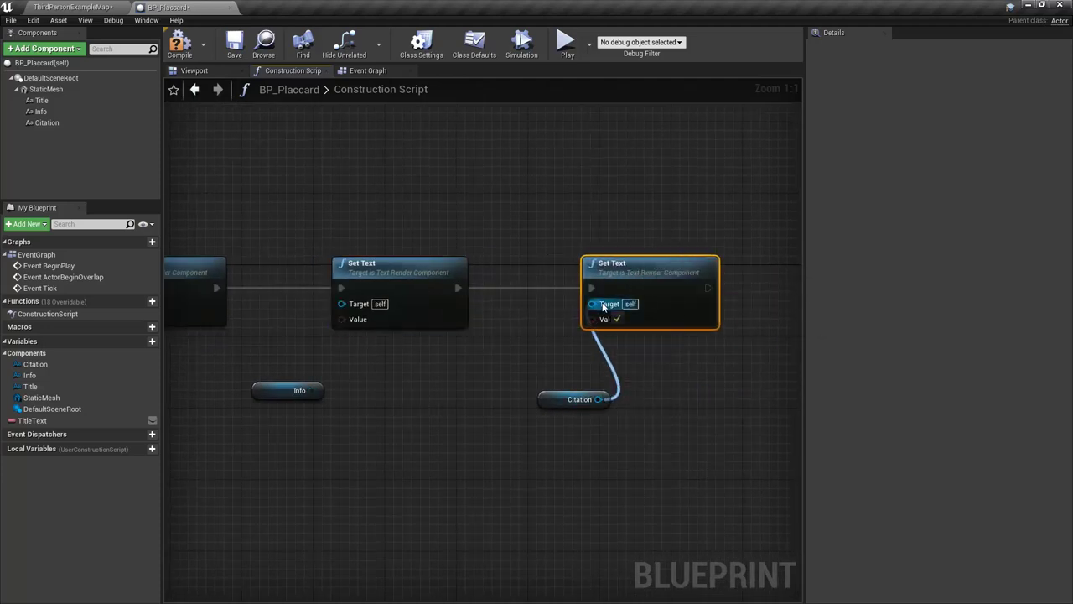
right_drag(350, 391, 445, 394)
drag(406, 394, 346, 385)
Promote the Value input of the Info's Set Text node to a variable named InfoText
right_drag(435, 322, 469, 321)
right_click(468, 321)
click(510, 340)
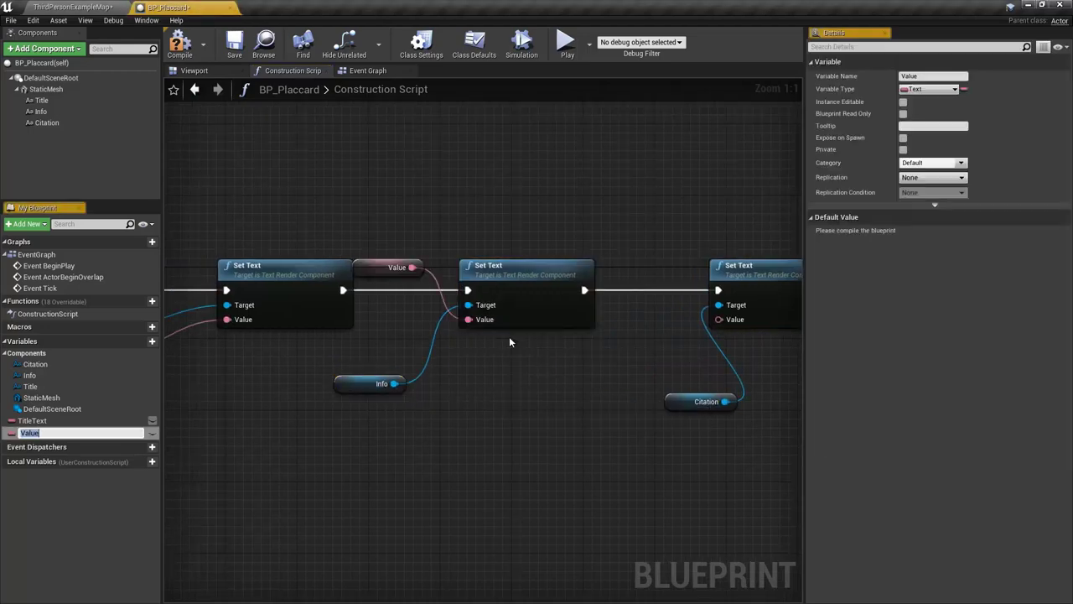
text(Info)
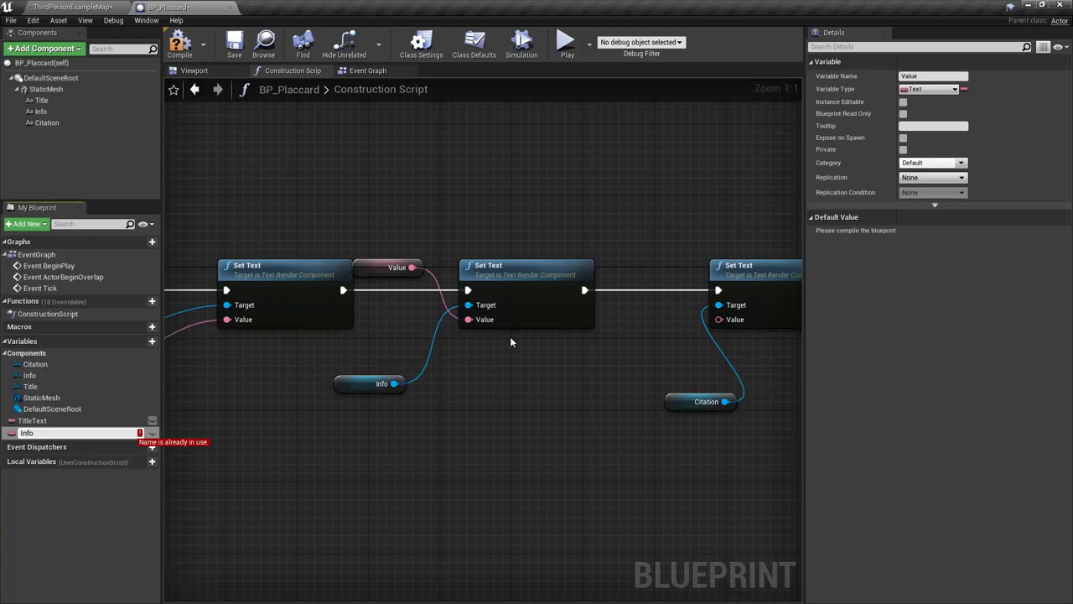
text(Text)
key(Return)
Promote the Value input of the Citation's Set Text node to a variable named CitationText
right_drag(745, 325, 589, 306)
right_click(586, 303)
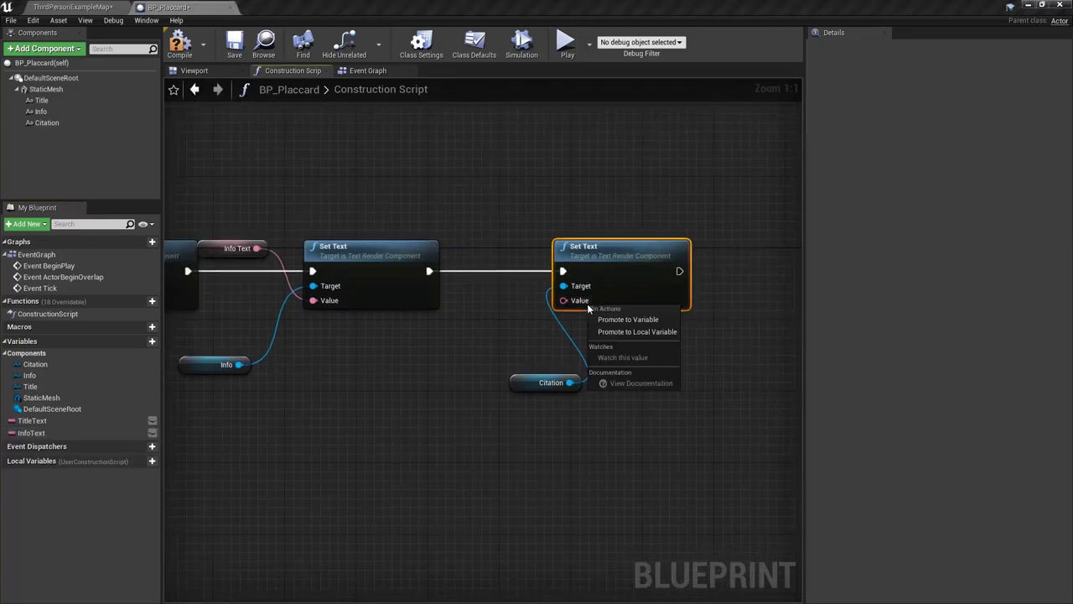
click(604, 322)
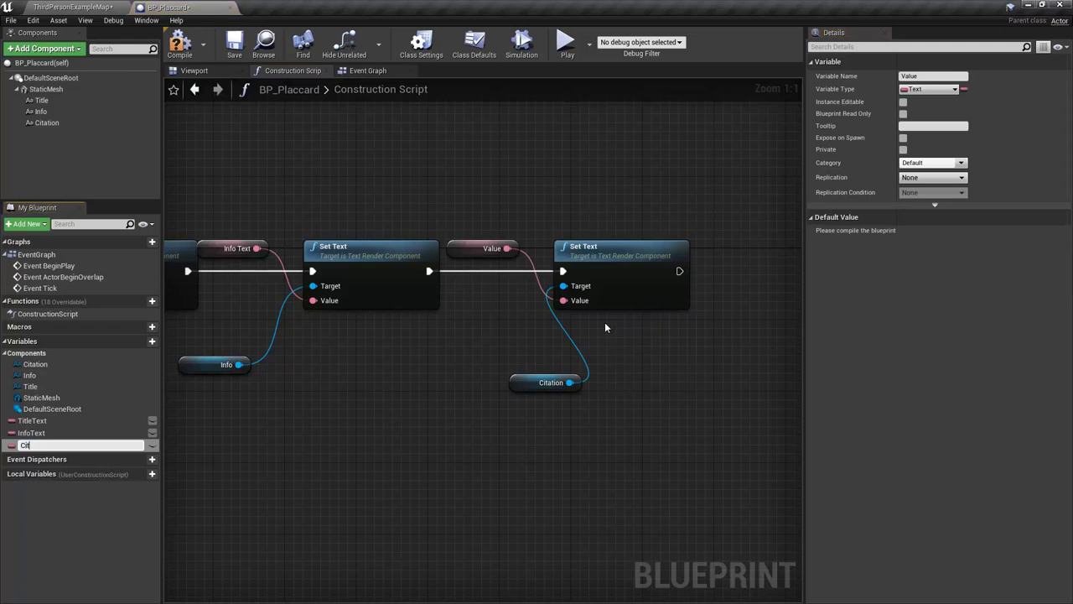
text(CitationText)
key(Return)
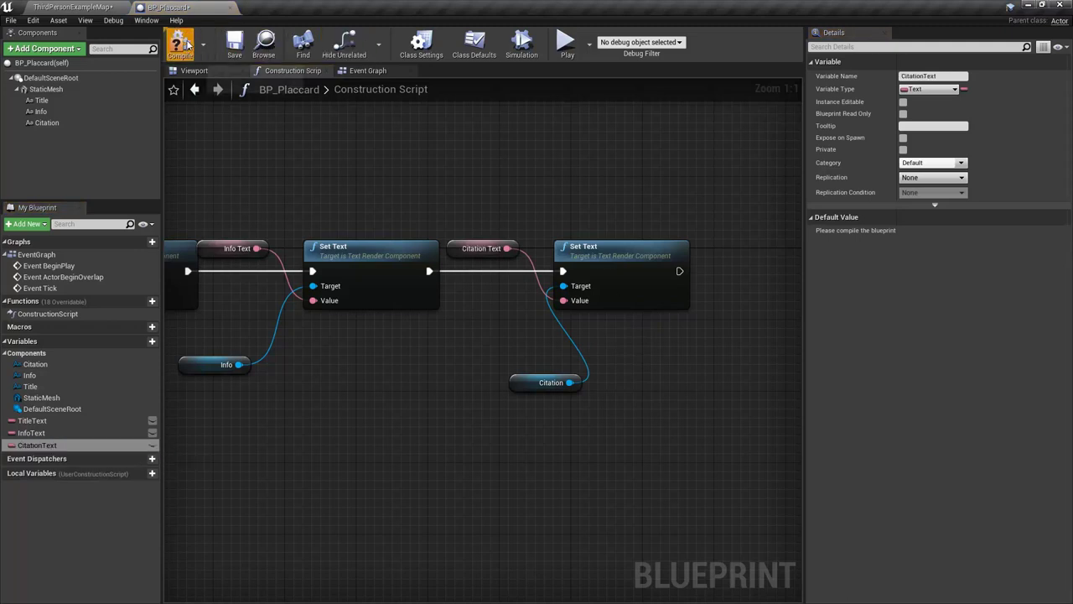
Place the InfoText and CitationText nodes below their component nodes and set their default values to "Info" and "Citation"
drag(226, 248, 209, 392)
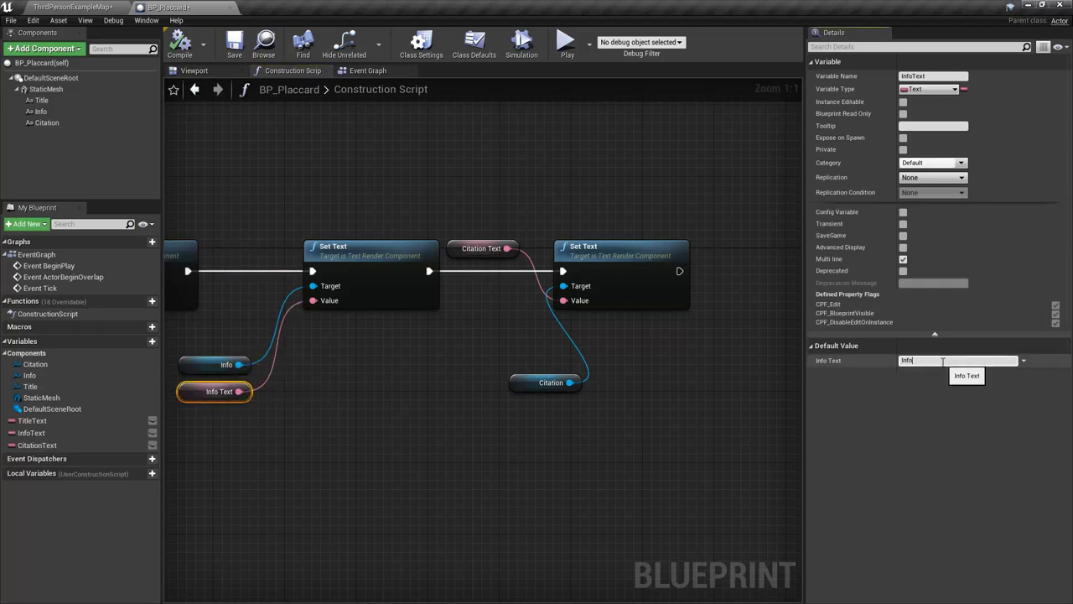
drag(455, 250, 526, 413)
click(919, 360)
text(C)
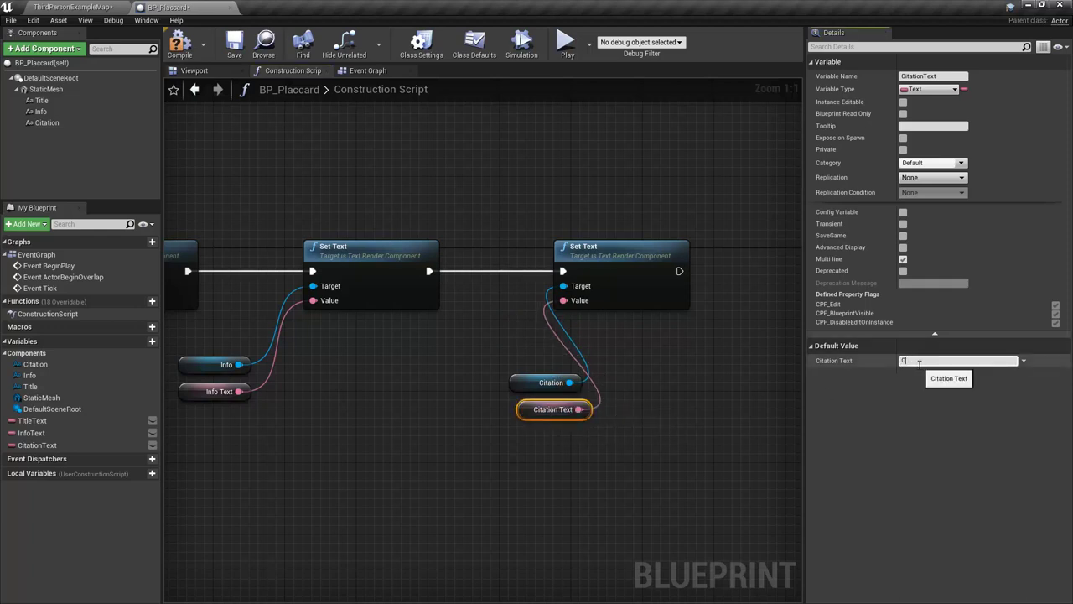
text(itation)
key(Return)
Move the Citation and CitationText nodes clear of their Set Text node, and compile the Blueprint to preview all three texts
right_drag(474, 361, 494, 362)
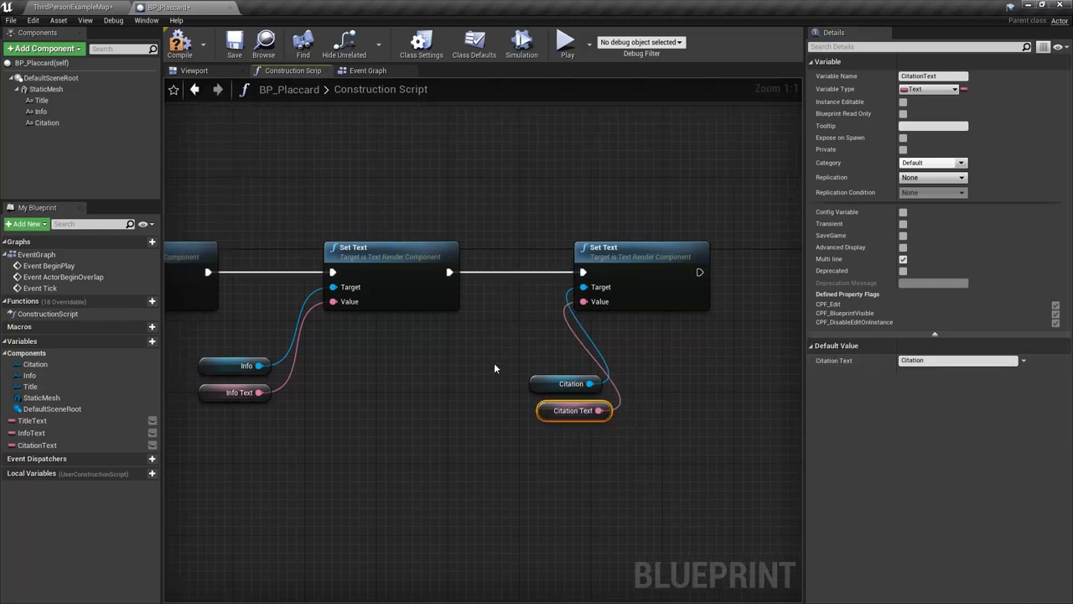
ctrl+click(553, 387)
drag(546, 386, 464, 360)
right_drag(455, 327, 563, 329)
right_drag(436, 359, 584, 353)
click(178, 39)
click(194, 71)
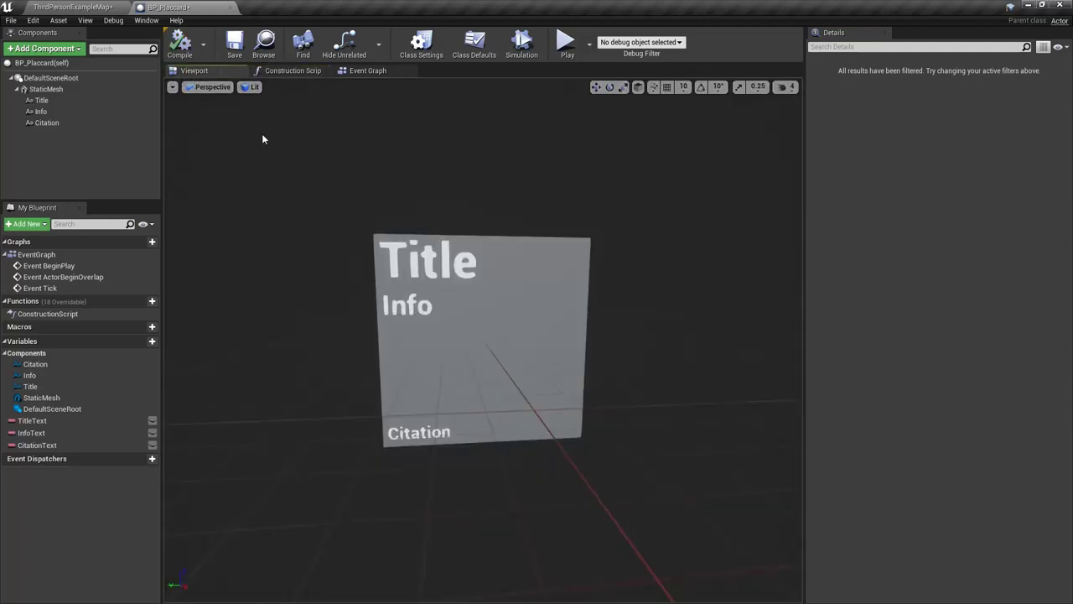
In the ThirdPersonExampleMap level, move the BP_Placcard actor sideways and down to about Y -197, Z 181.6
click(84, 6)
key(f)
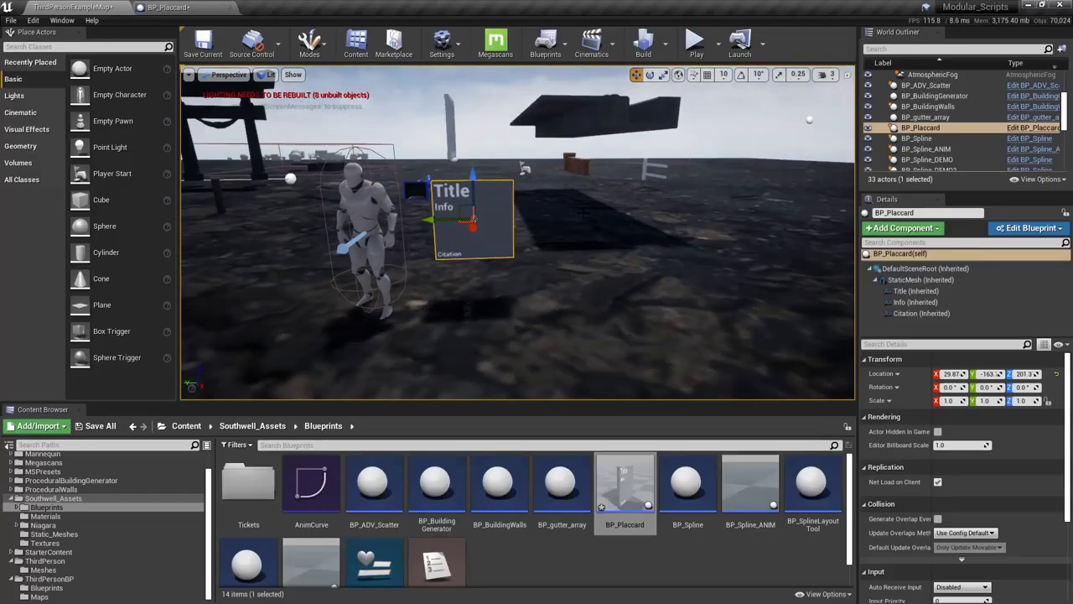
drag(473, 219, 493, 238)
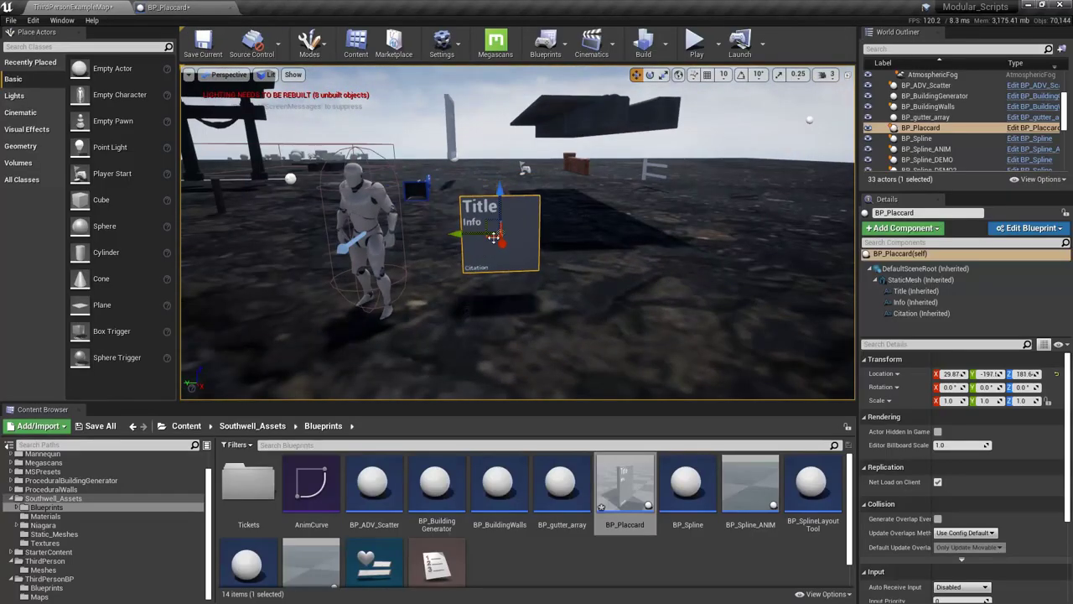
scroll(508, 227, up, 2)
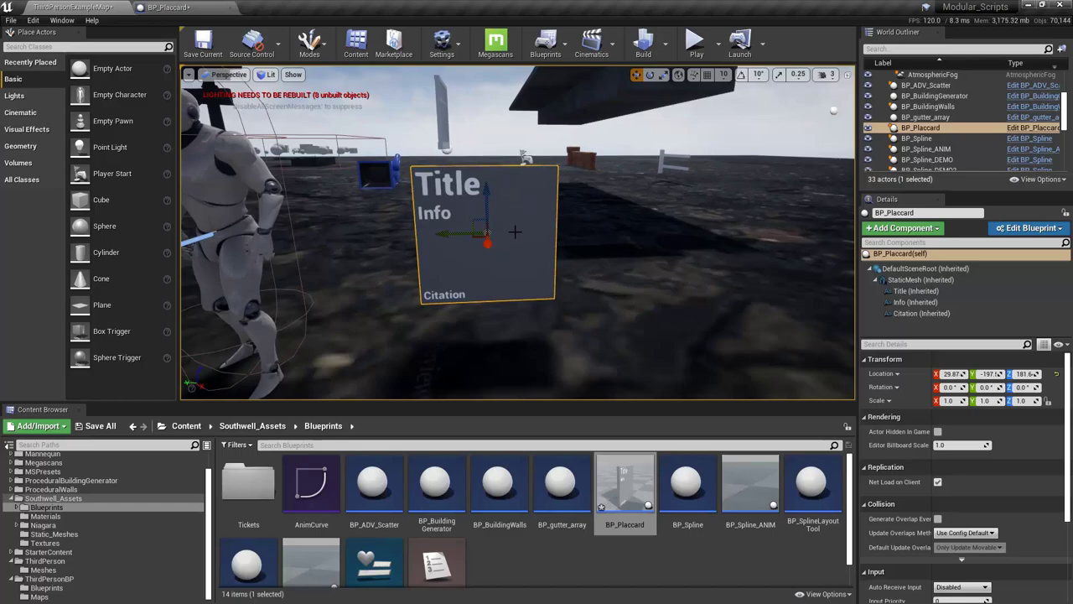
In the BP_Placcard Construction Script, examine the TitleText, InfoText and CitationText variable nodes feeding the Set Text nodes
click(187, 6)
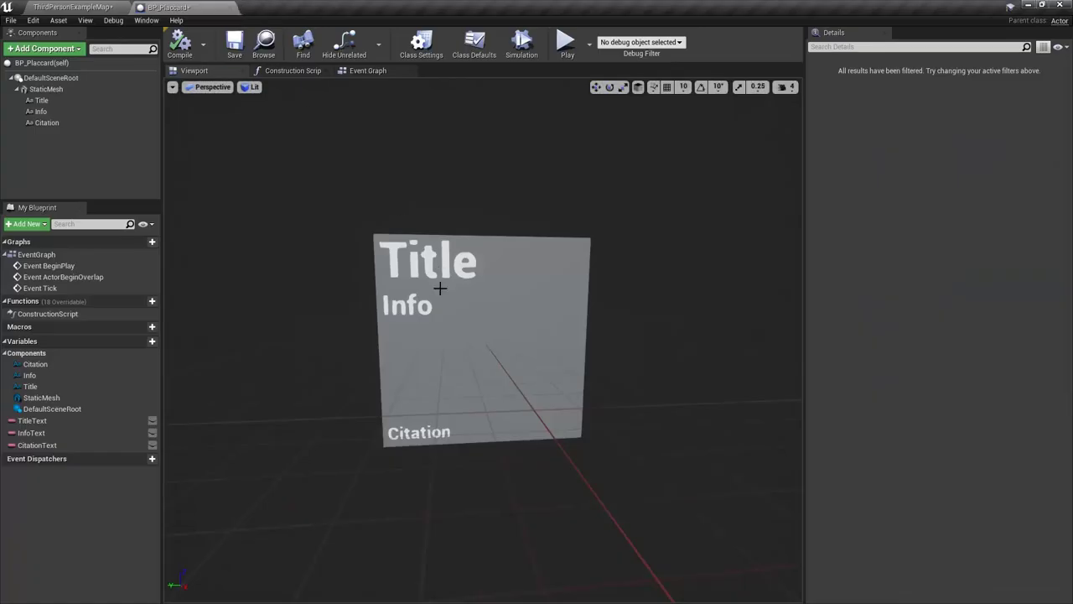
click(309, 72)
right_drag(280, 359, 428, 337)
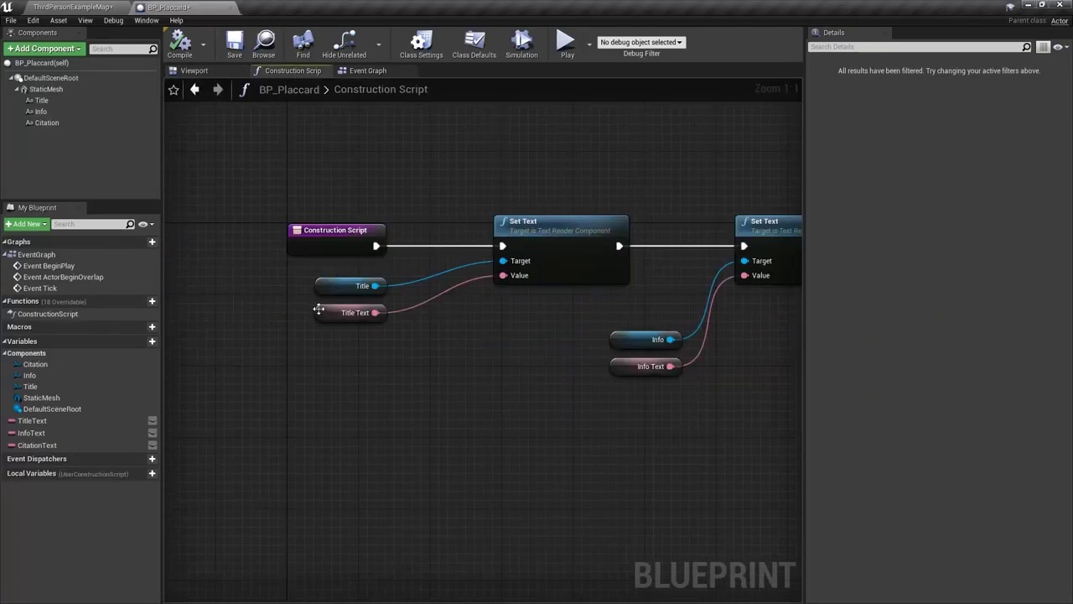
click(318, 309)
click(637, 367)
right_drag(637, 366, 477, 347)
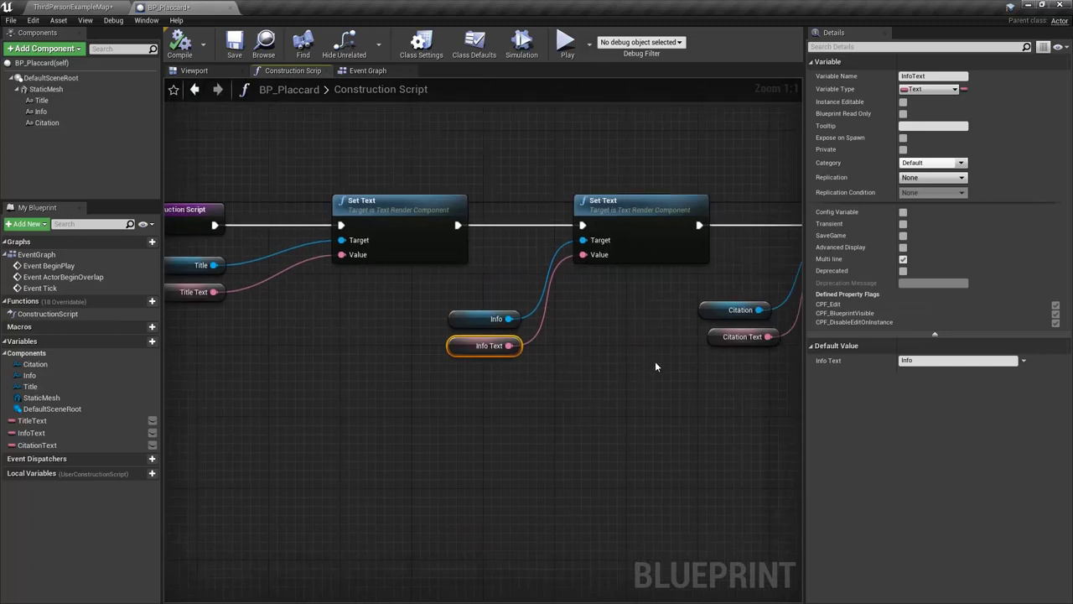
click(711, 338)
right_drag(454, 412, 595, 380)
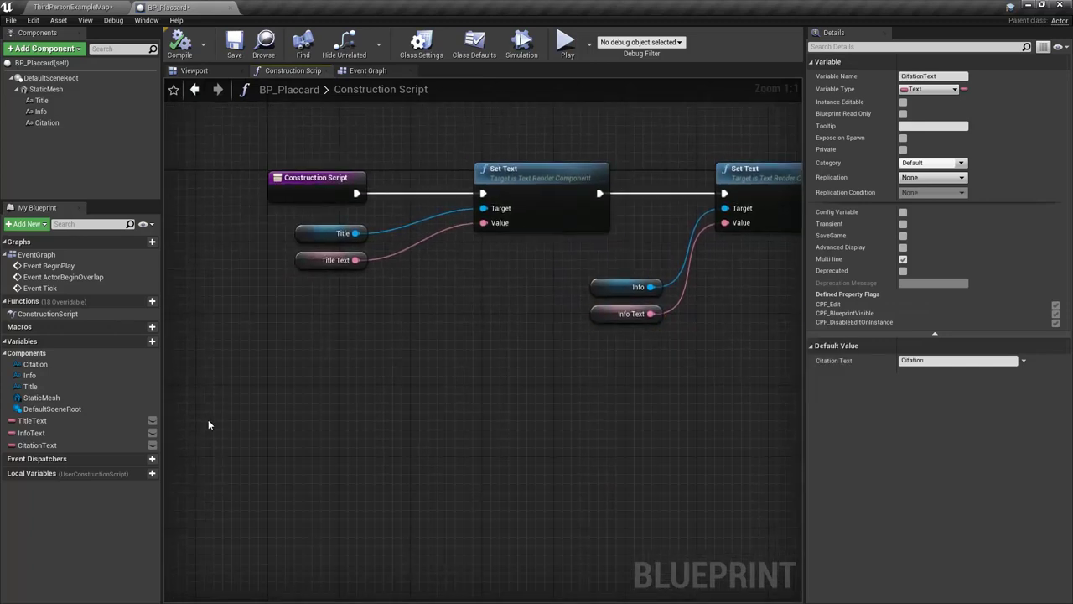
Make the TitleText, InfoText and CitationText variables instance editable and compile the Blueprint
click(152, 420)
click(151, 433)
click(152, 444)
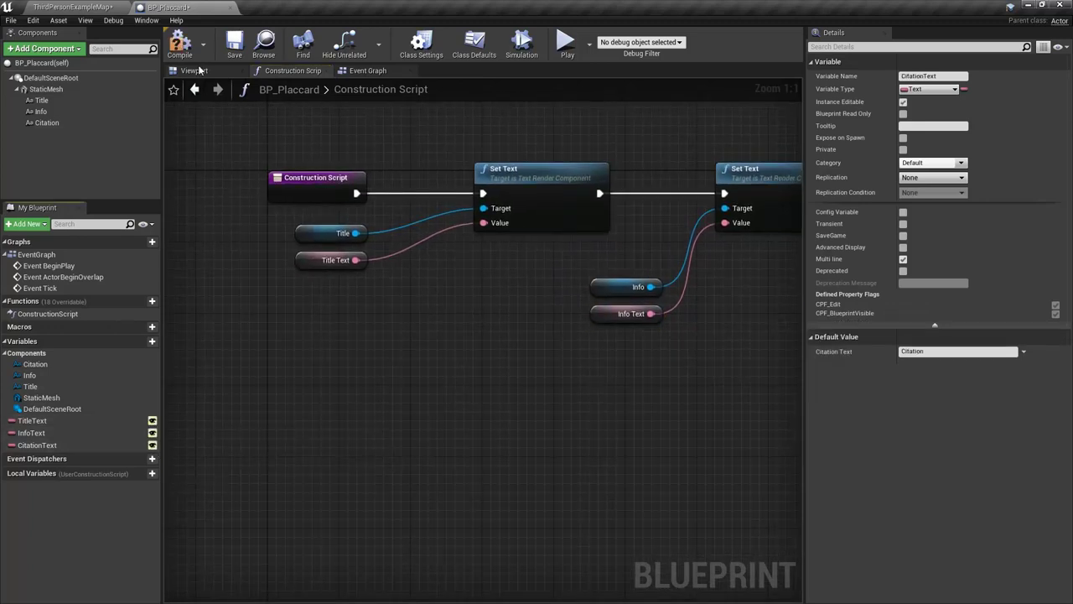
click(179, 42)
In the ThirdPersonExampleMap level, duplicate the BP_Placcard actor sideways along Y, placing the copy at about Y -342
click(73, 7)
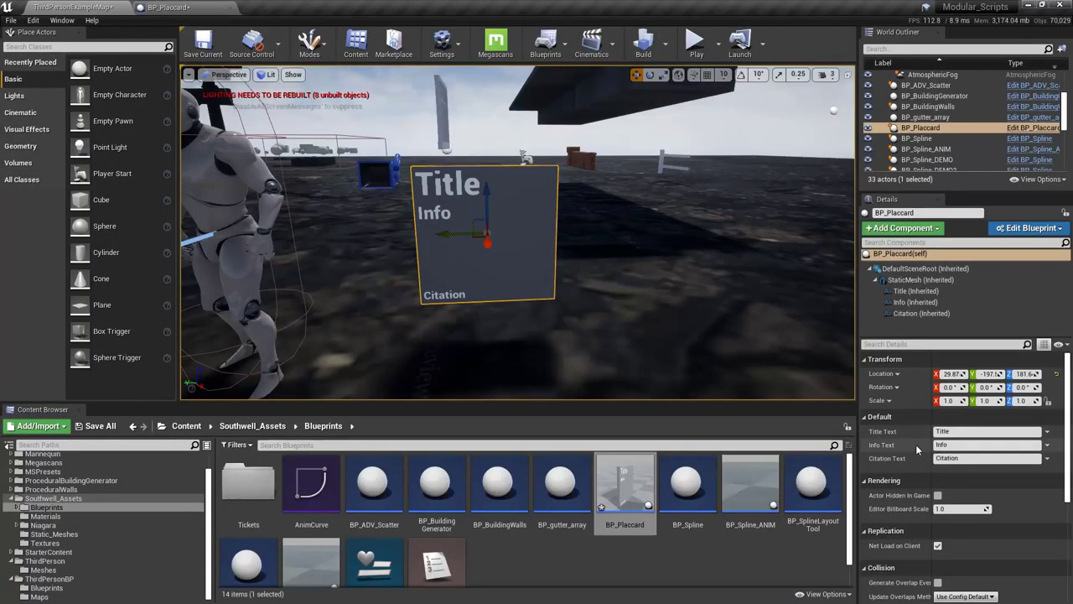
click(961, 458)
right_drag(495, 221, 488, 231)
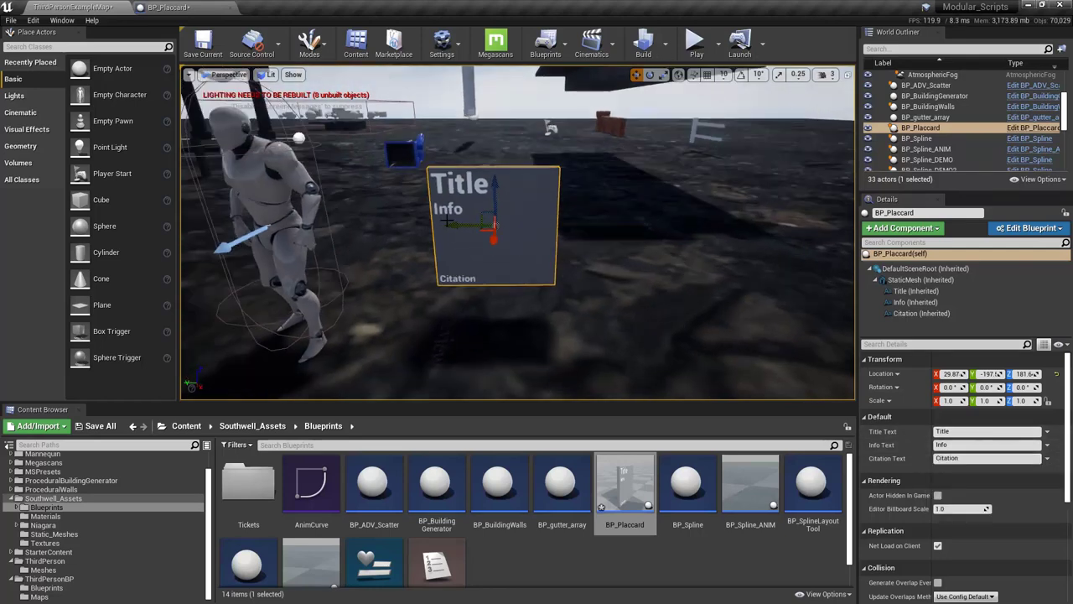
alt+drag(447, 220, 662, 249)
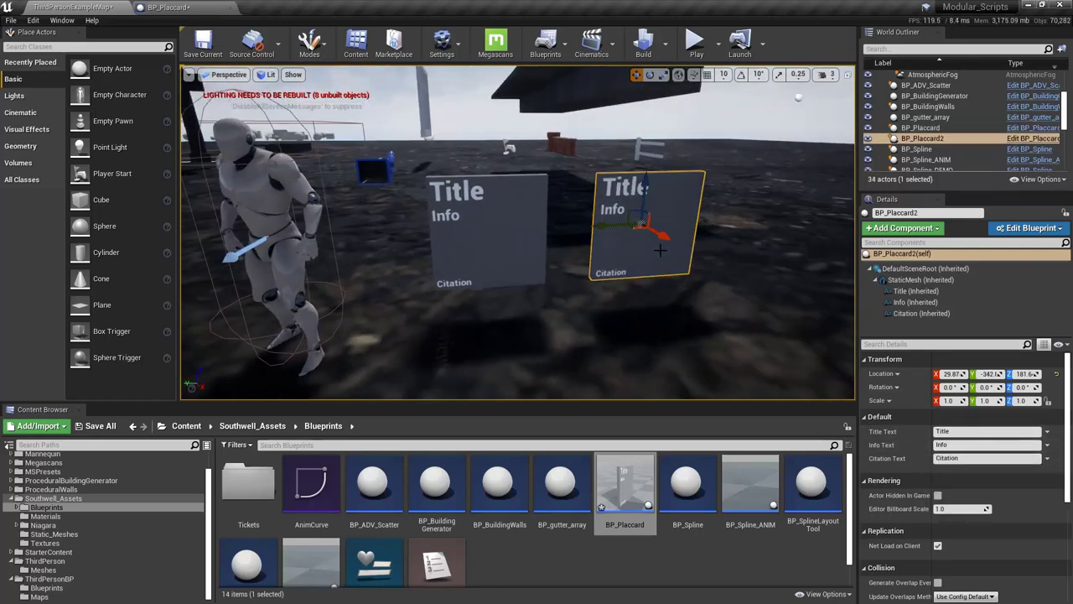
Set the Title Text of the duplicated placard to "Whatevery" and view both placards together
click(939, 431)
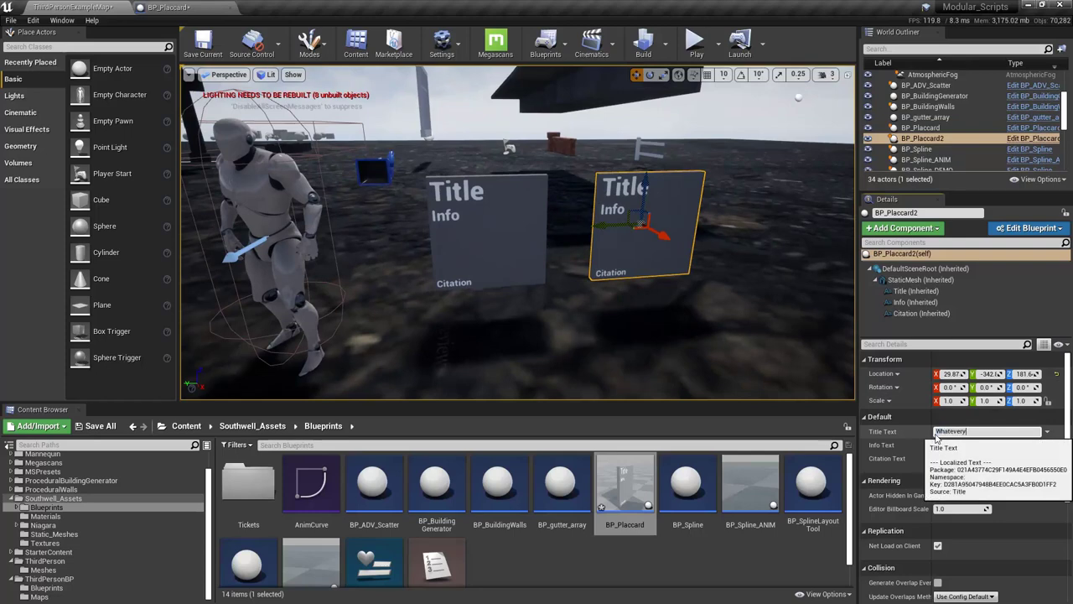
key(Return)
right_drag(733, 343, 755, 355)
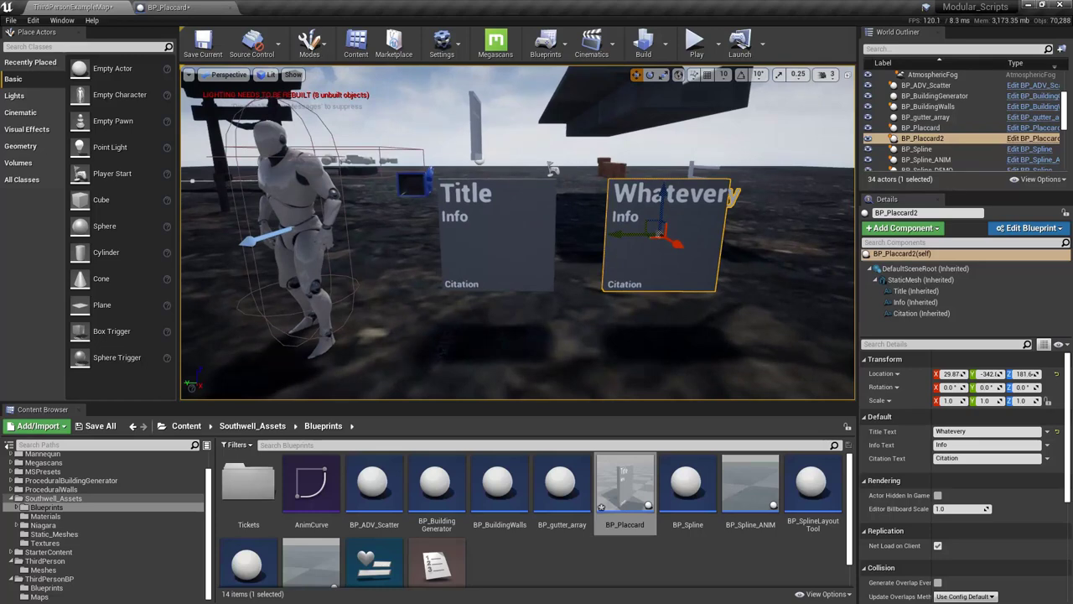